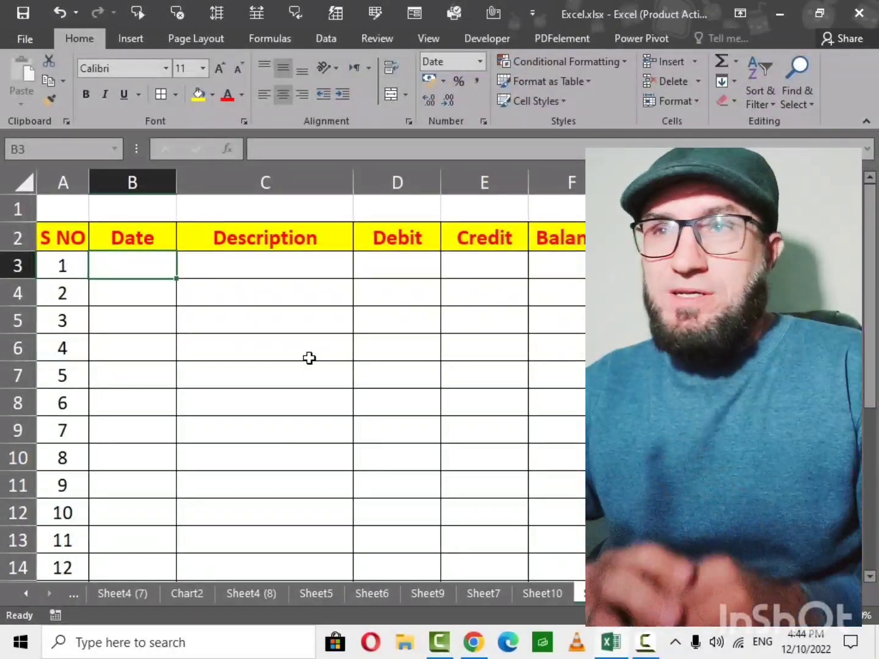
Look over the ledger's column headings and the empty first entry row.
key(Up)
key(Left)
key(Right)
key(Right)
key(Right)
key(Right)
key(Right)
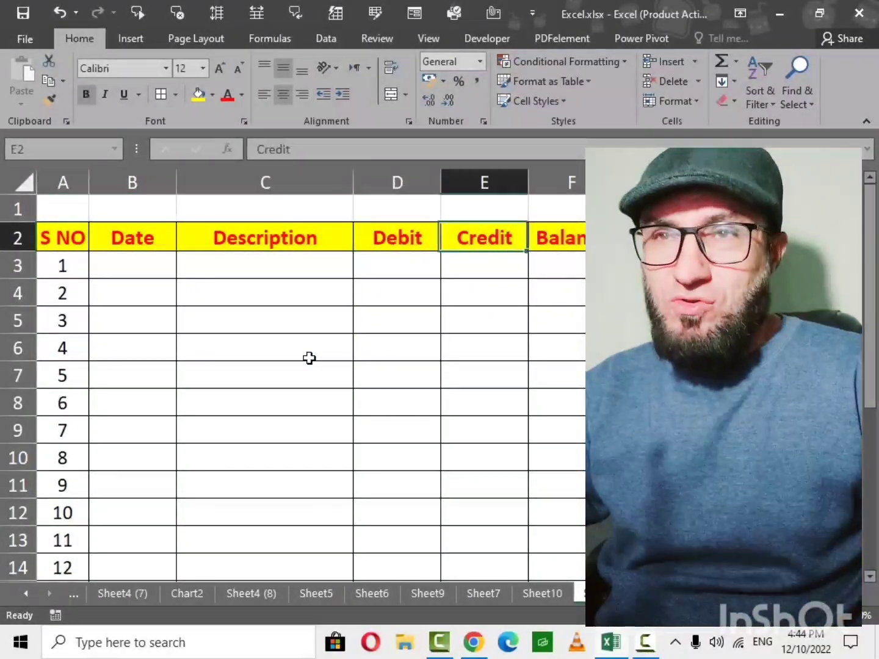
key(Left)
key(Left)
key(Left)
key(Right)
key(Right)
key(Right)
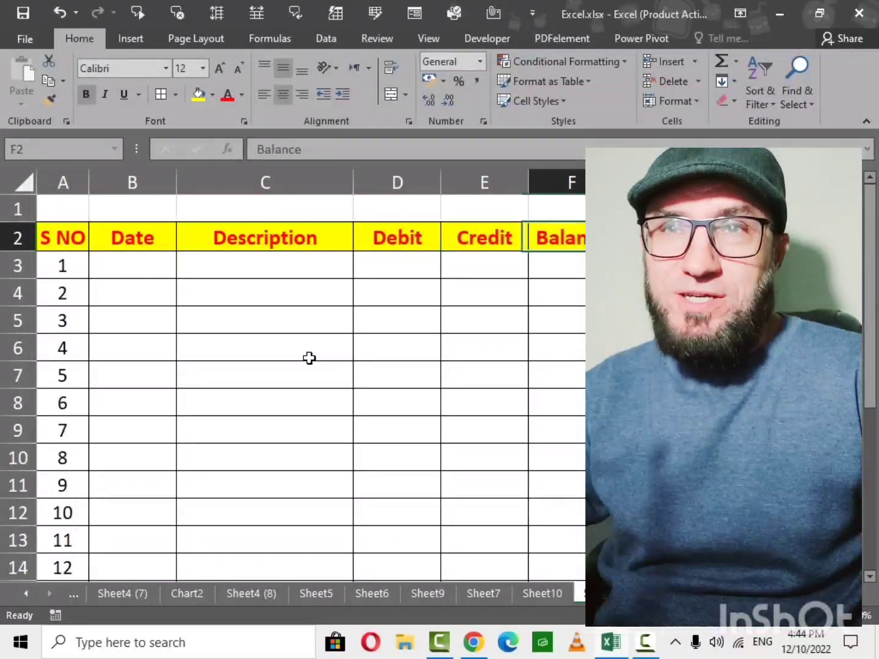
key(Down)
key(Left)
key(Left)
key(Left)
key(Left)
key(Left)
key(Right)
key(Right)
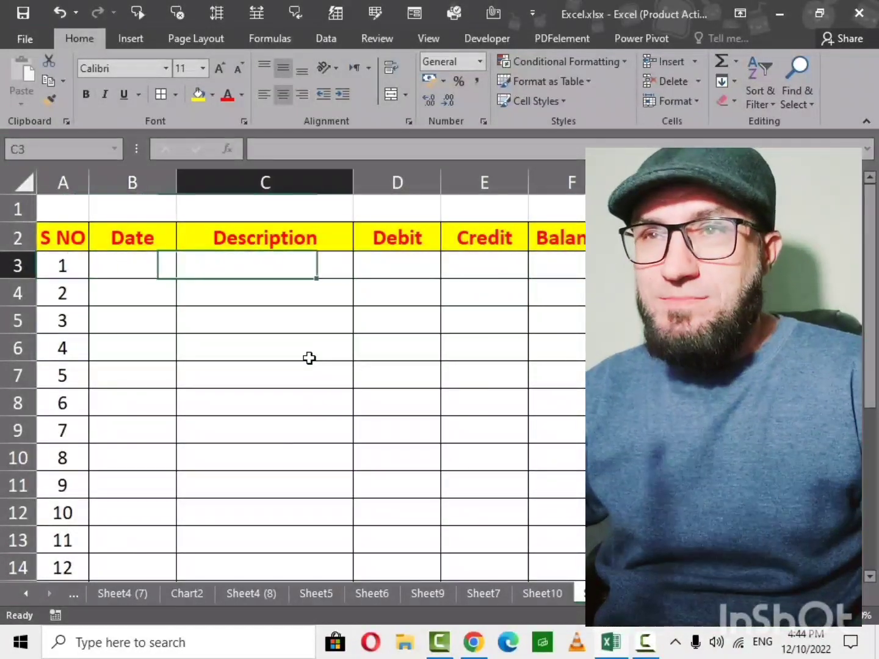
key(Right)
key(Right)
key(Left)
key(Left)
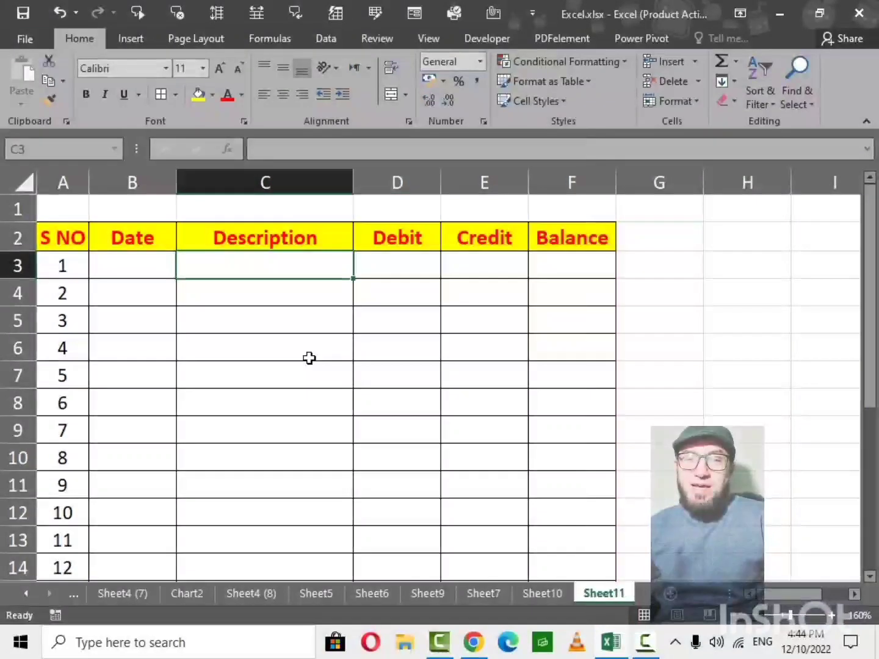
key(Right)
key(Right)
Enter 1 jan 2022 as the date of the first ledger entry in B3.
key(Left)
key(Left)
key(Left)
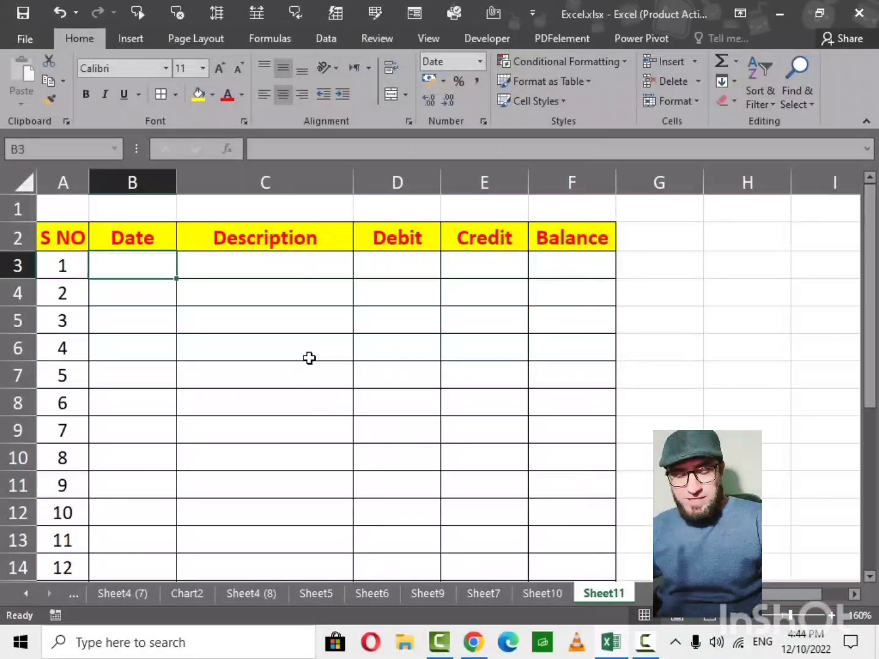
text(1)
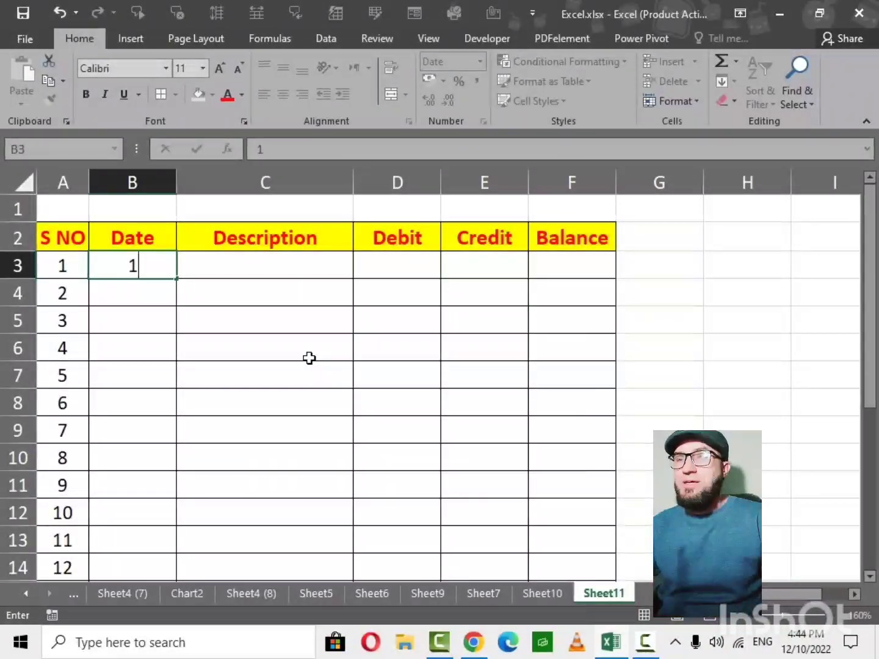
text(jan 2022)
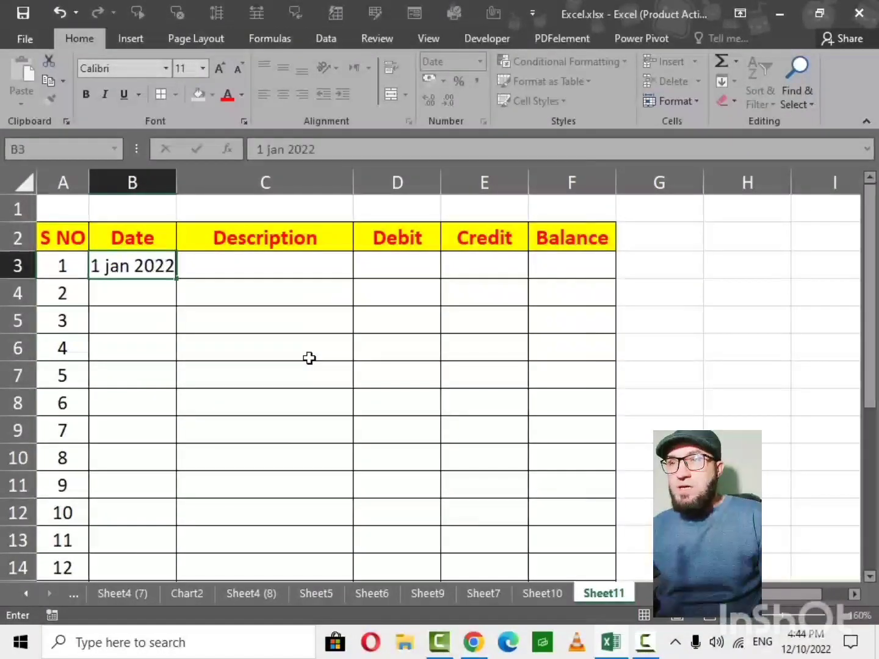
key(Return)
Describe the first entry as Opening Bal and enter 60000 as its debit amount.
key(Up)
key(Right)
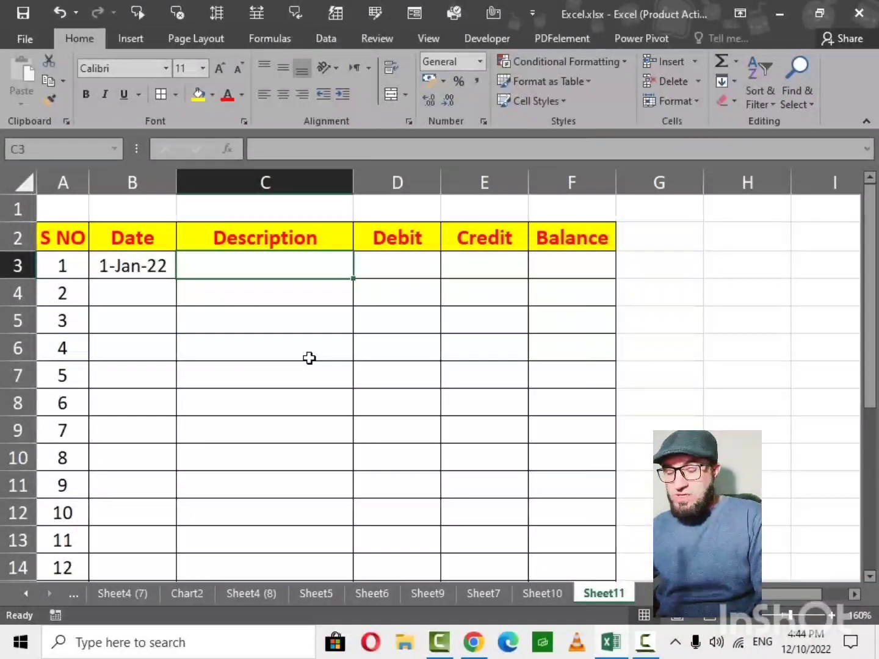
text(Opening Baln)
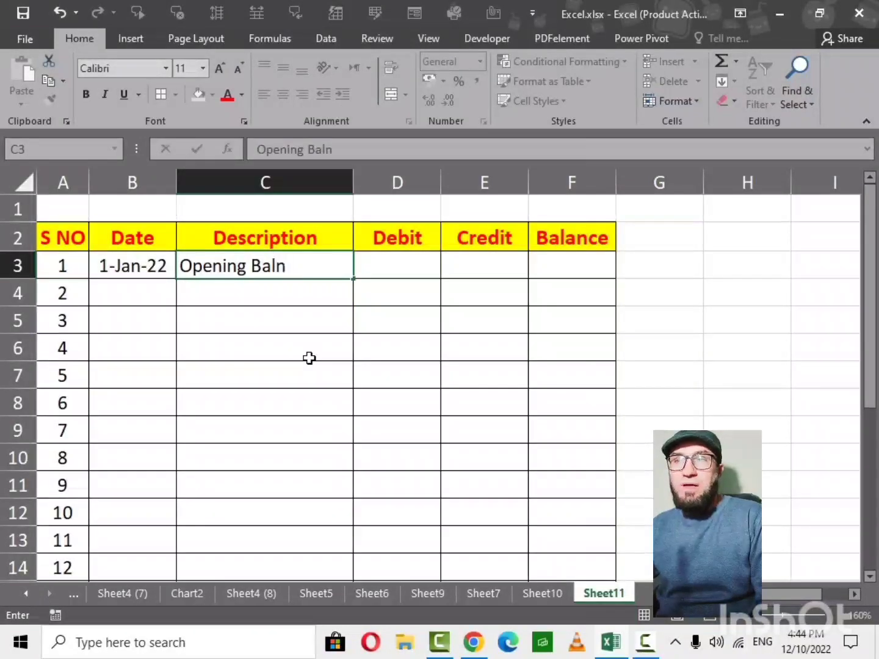
key(BackSpace)
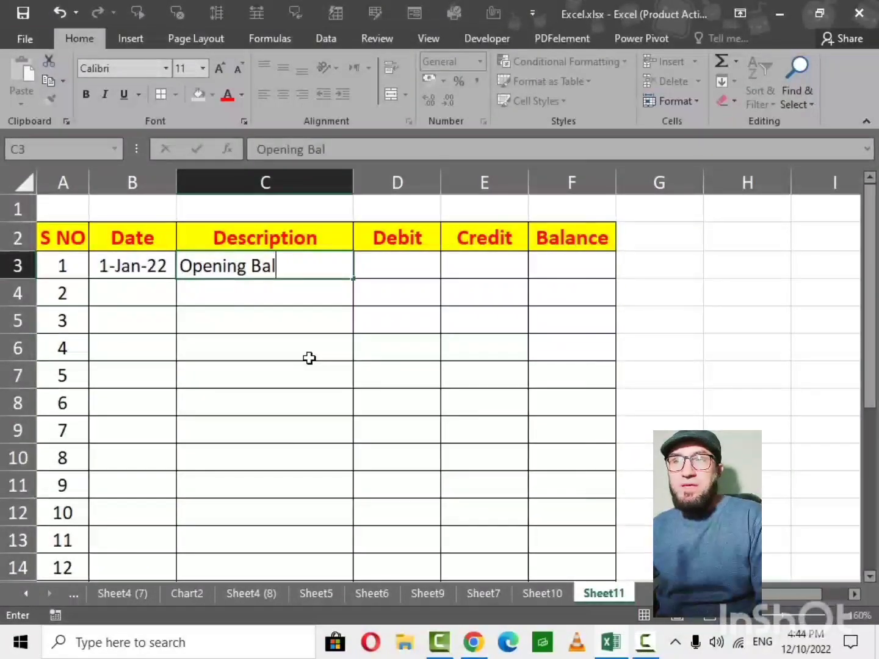
key(Tab)
key(Left)
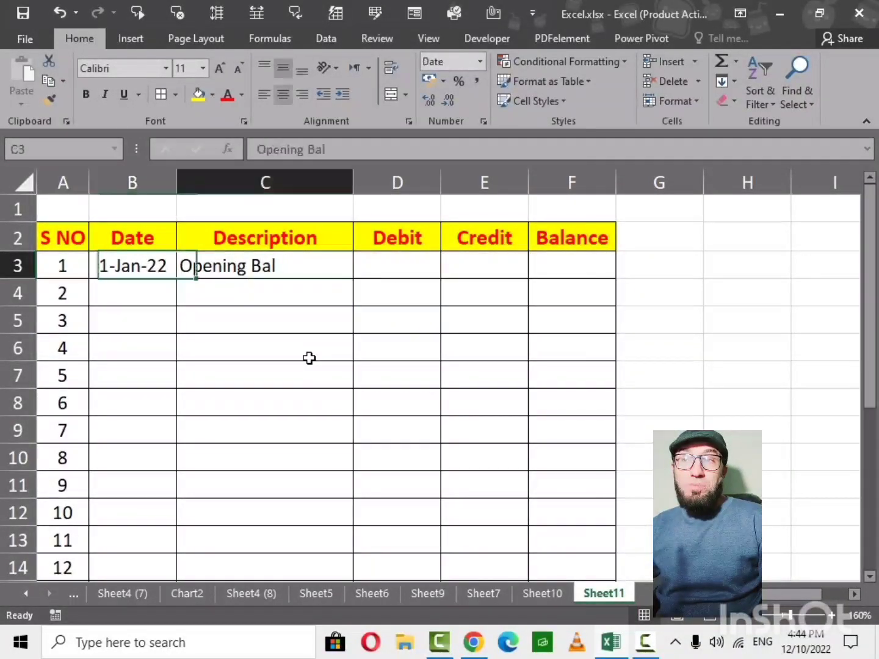
key(Right)
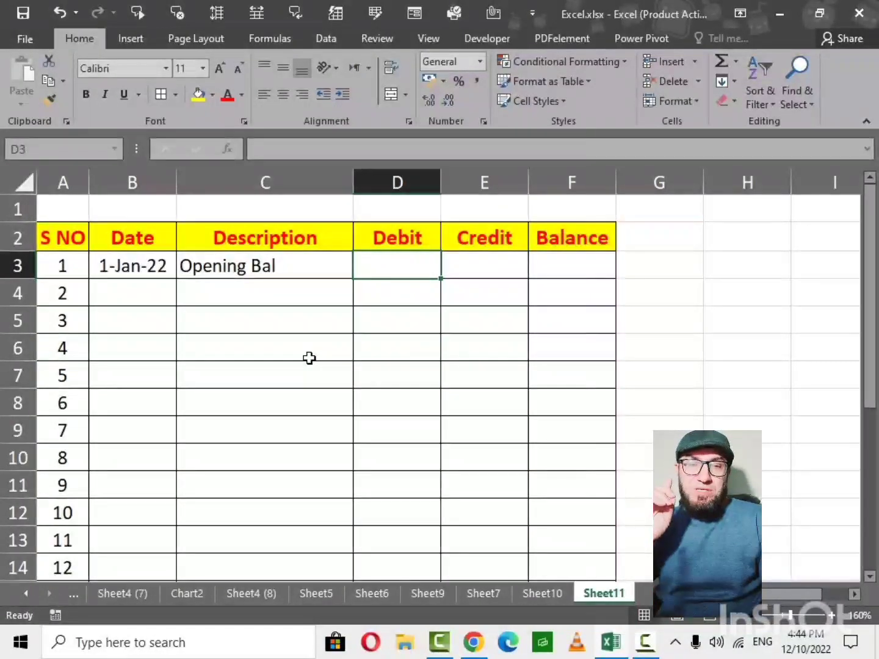
text(60000)
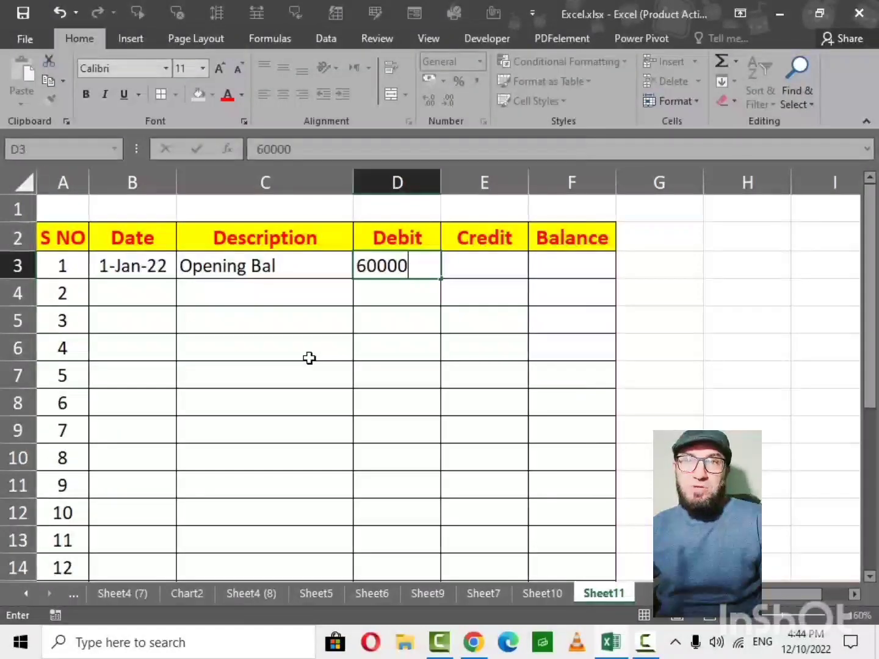
key(Tab)
Calculate the first entry's balance in F3 as debit minus credit with =D3-E3.
key(Tab)
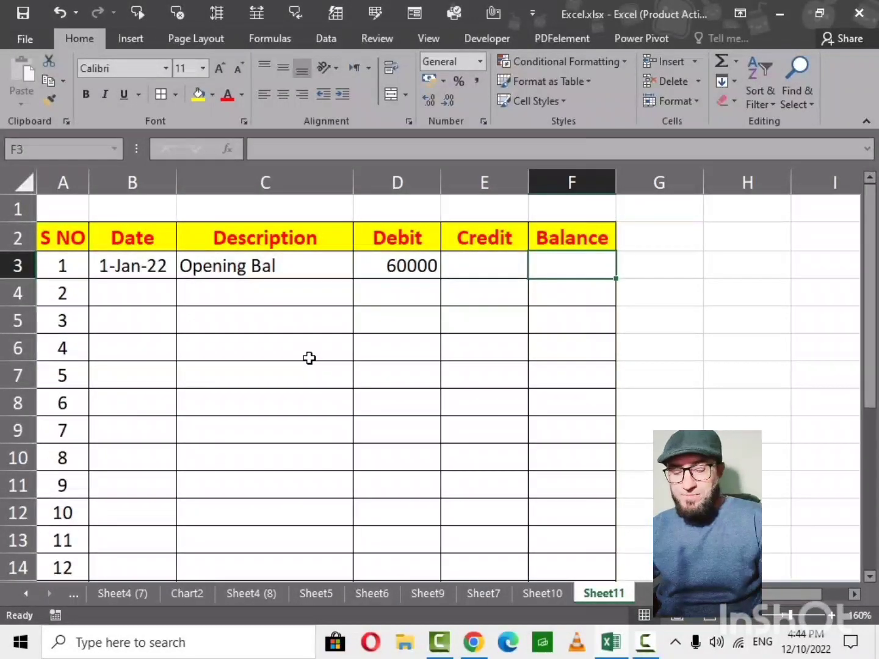
text(=)
key(Left)
key(Left)
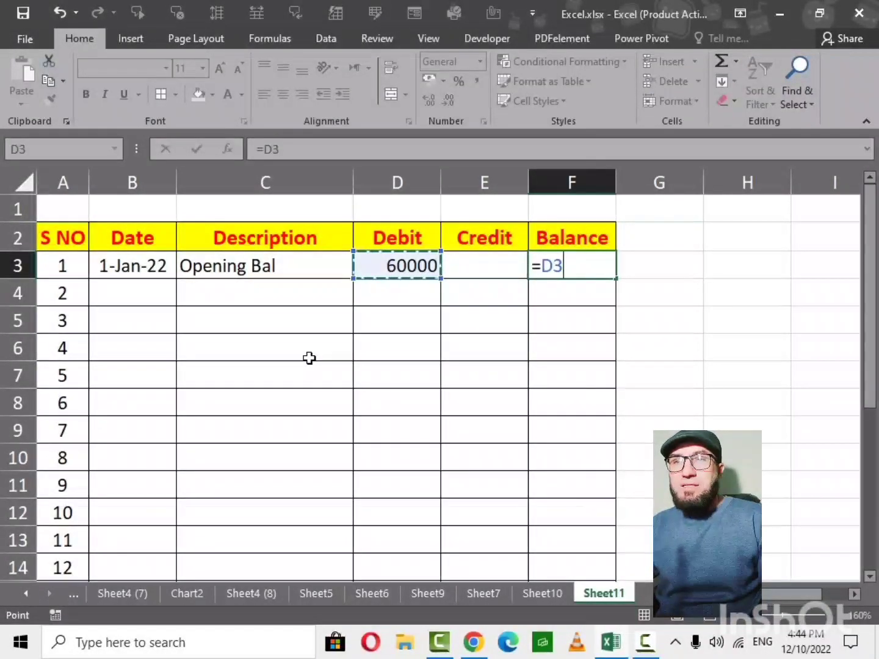
text(-)
key(Left)
key(Return)
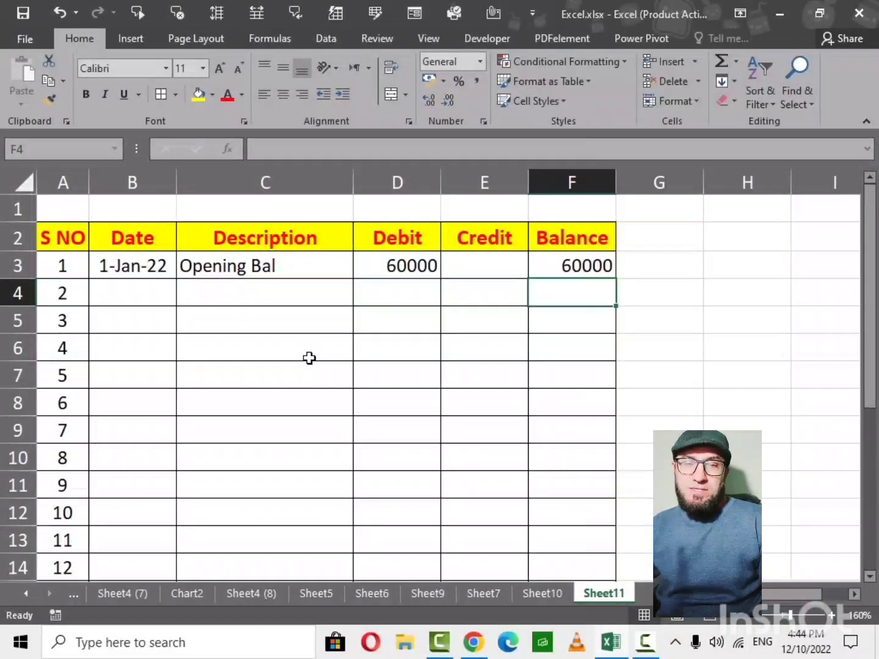
key(Up)
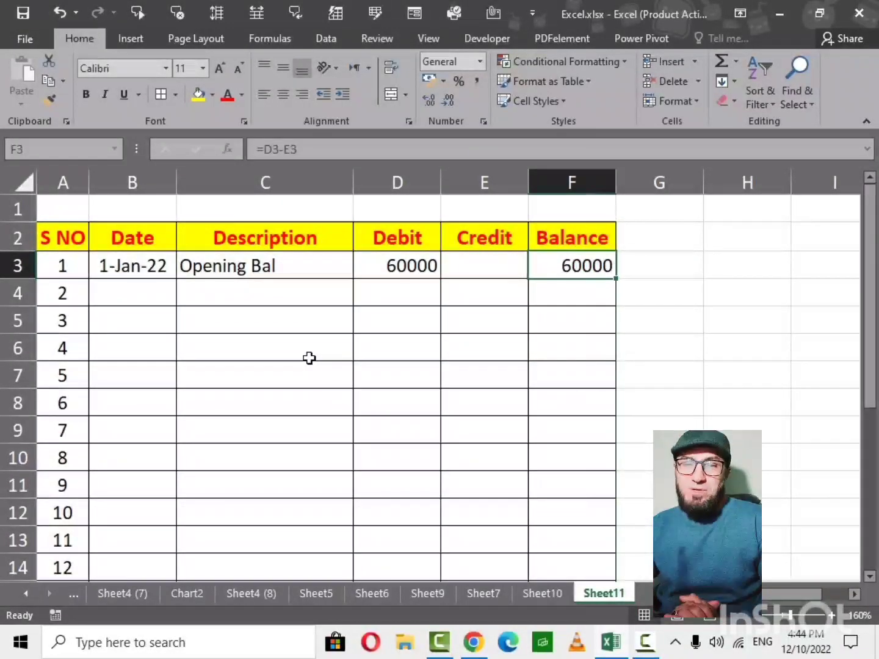
Enter 2 jan 2022 as the date of the second ledger entry in B4.
key(Left)
key(Left)
key(Left)
key(Left)
key(Down)
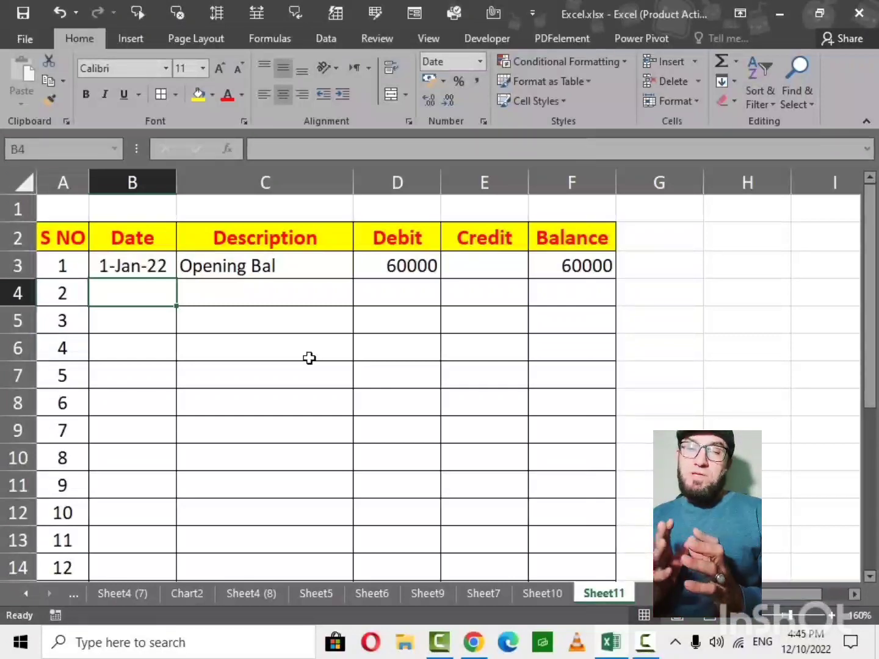
text(2)
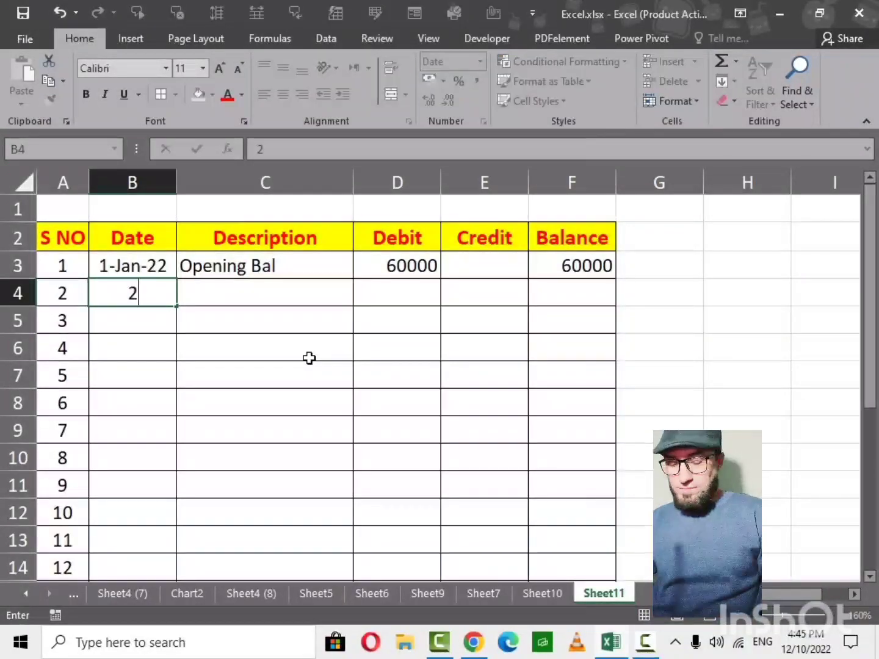
text( jan 2022)
key(Return)
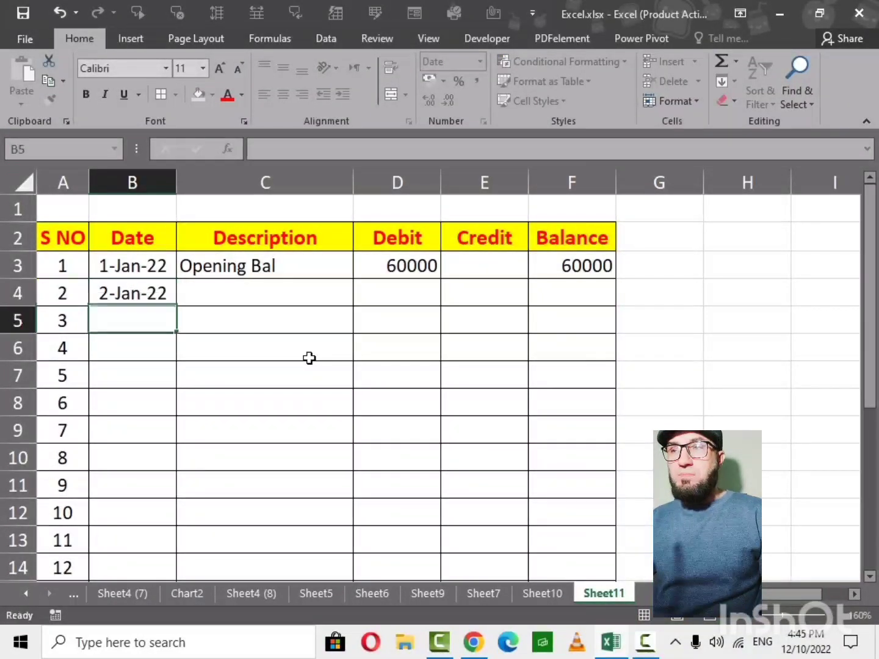
Describe the second entry as Utility Bill and enter 45000 as its credit amount.
key(Up)
key(Right)
text(Util)
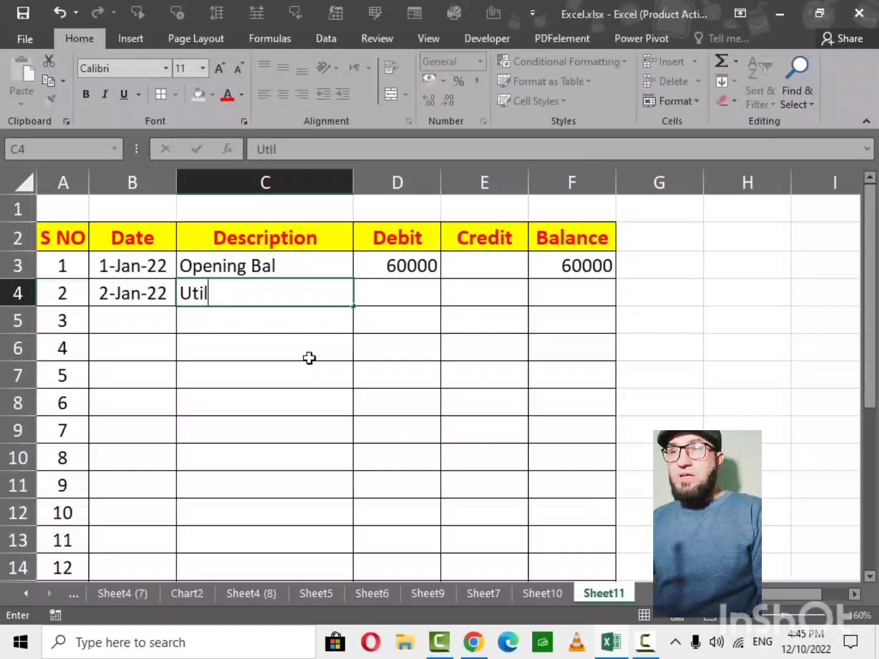
text(ity Bill)
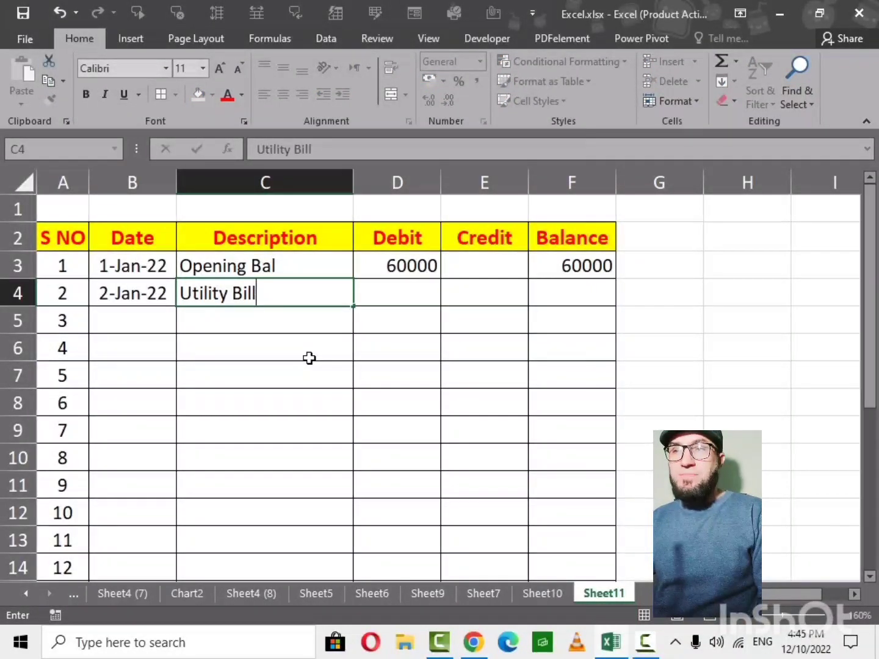
key(Right)
key(Right)
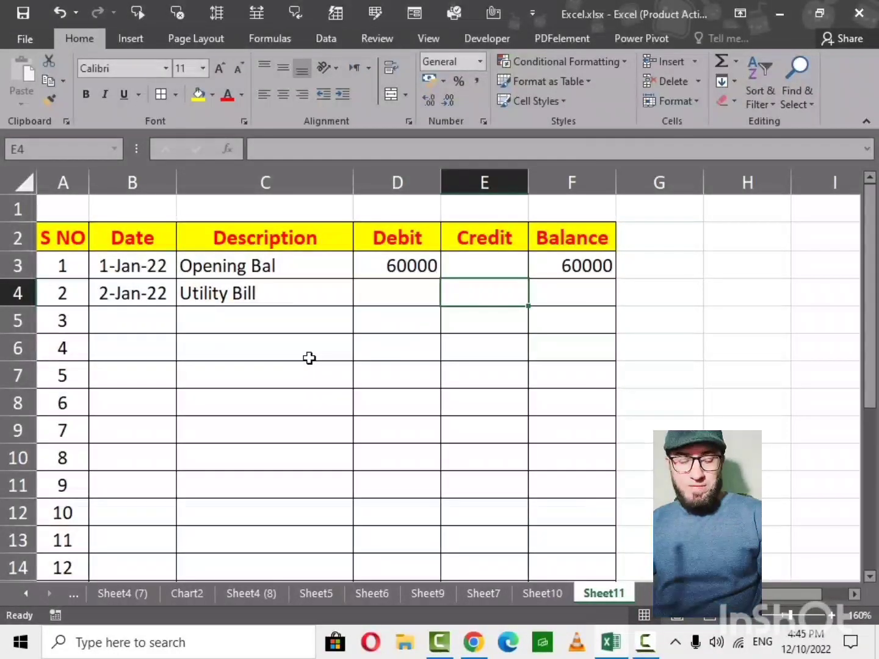
text(45000)
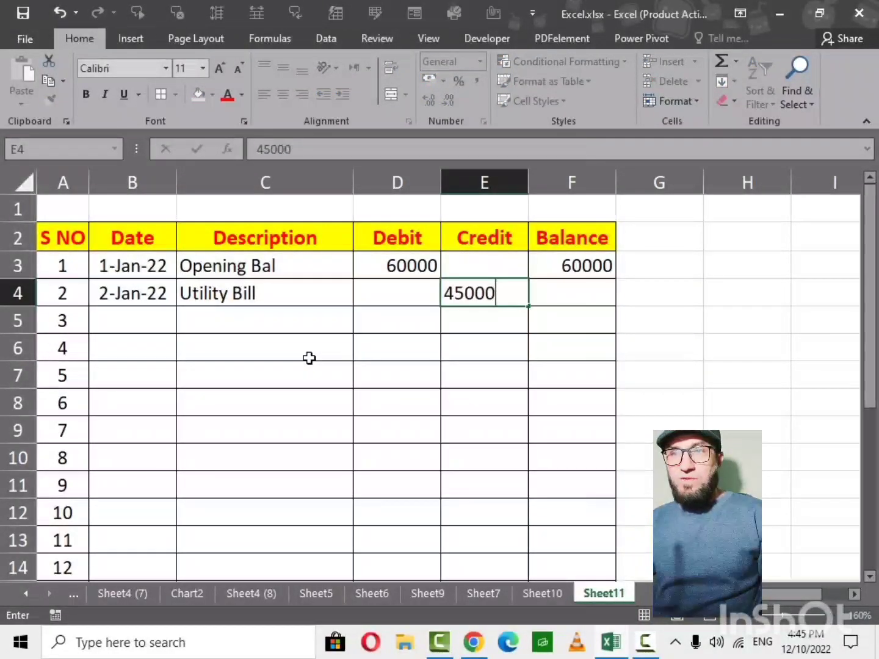
key(Tab)
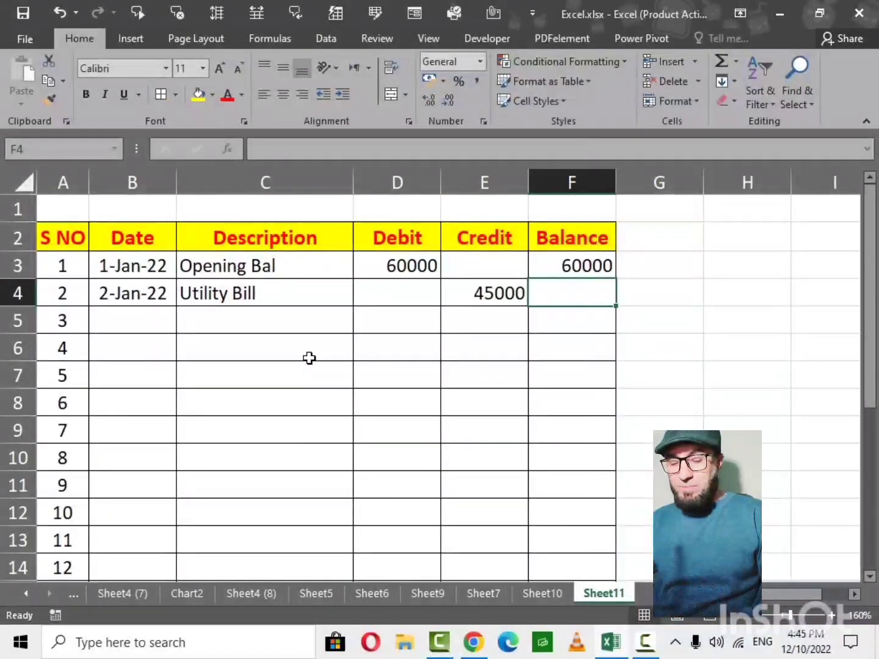
Start an IF formula for the second entry's balance in F4.
text(-)
key(BackSpace)
text(=if)
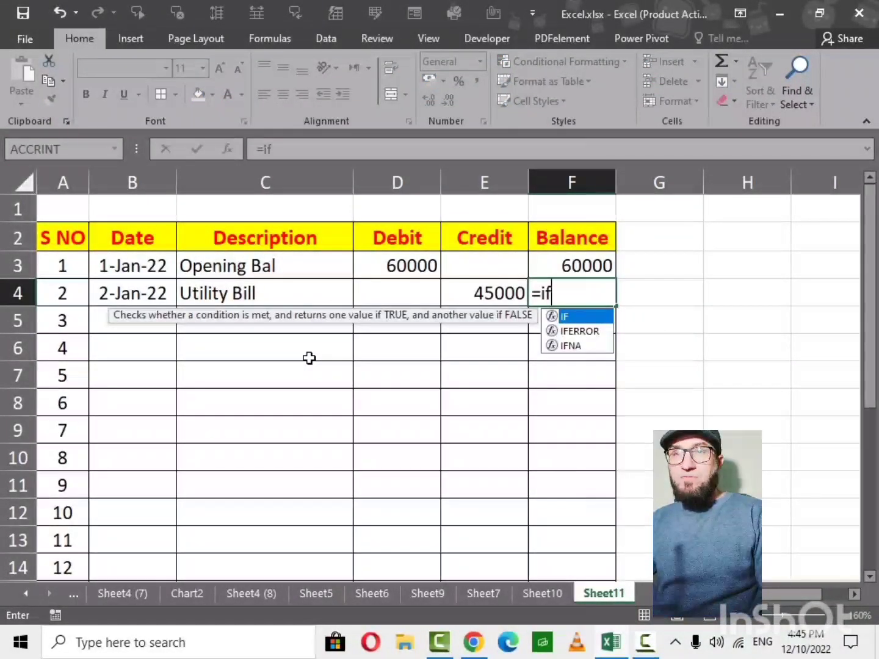
text(()
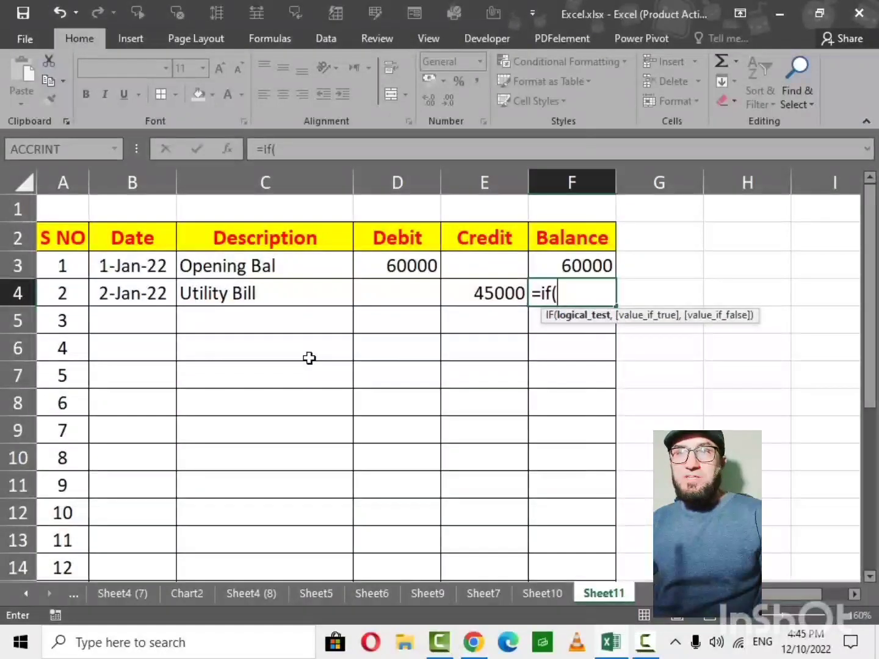
click(404, 296)
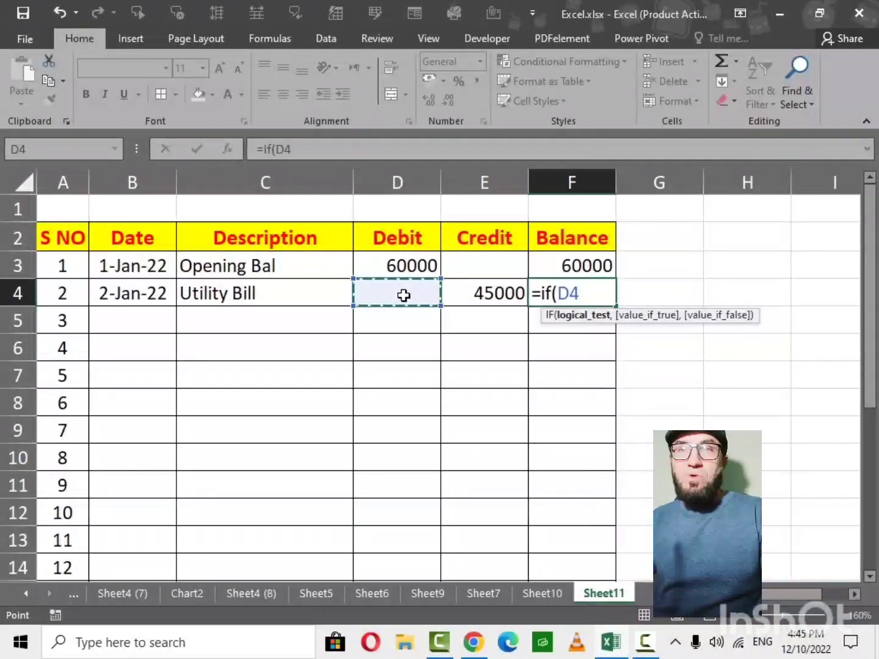
click(477, 292)
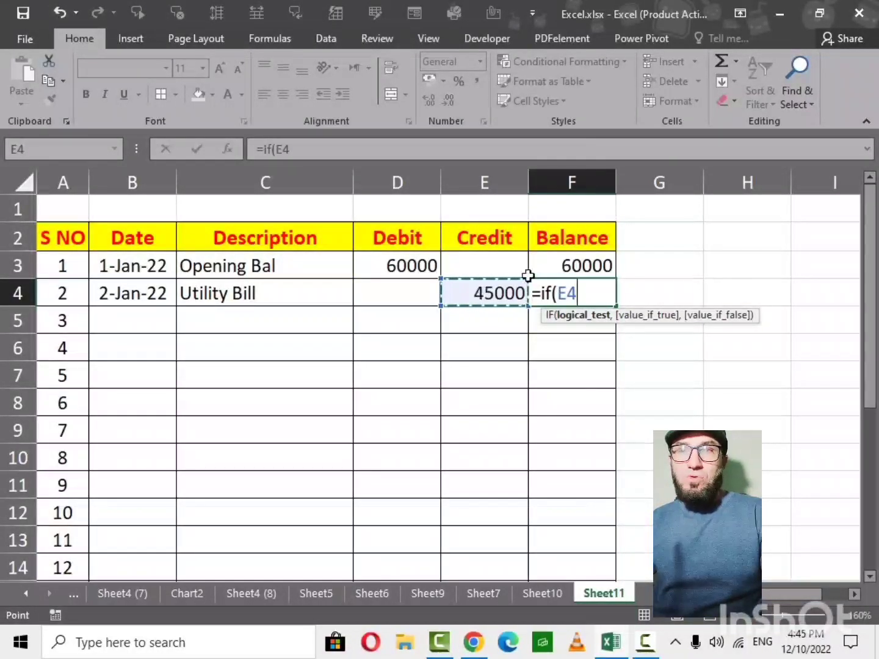
click(553, 264)
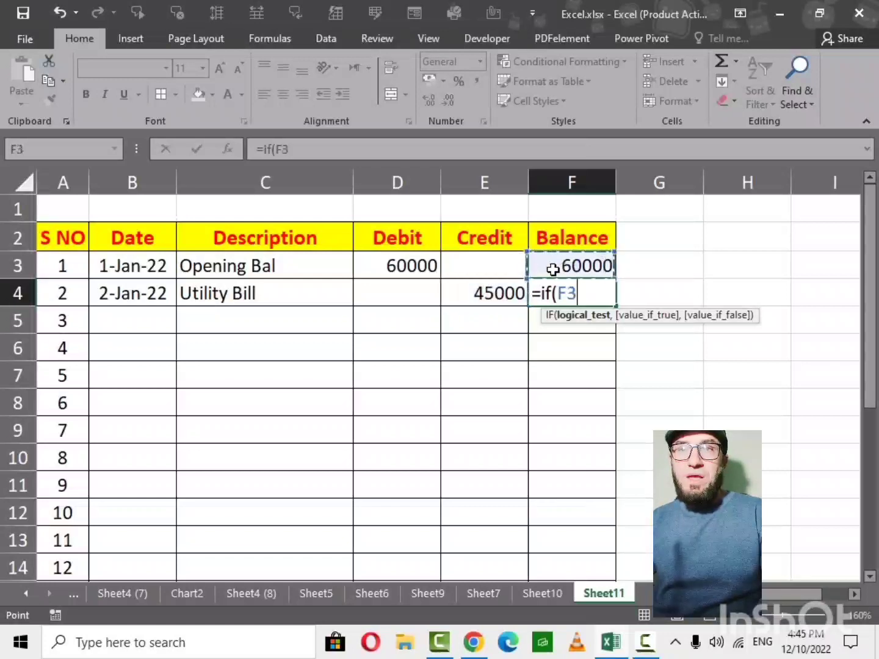
click(428, 291)
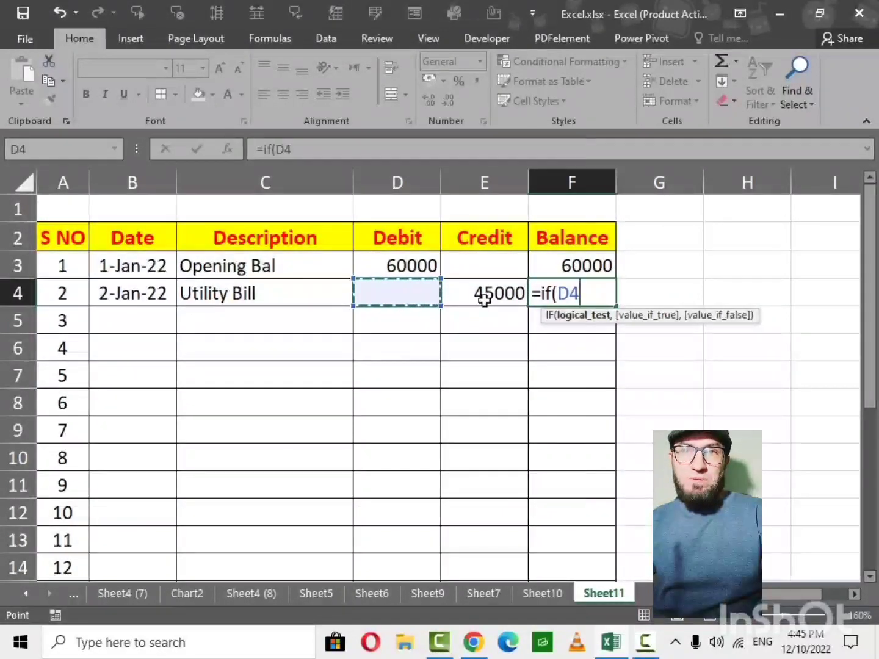
key(BackSpace)
key(BackSpace)
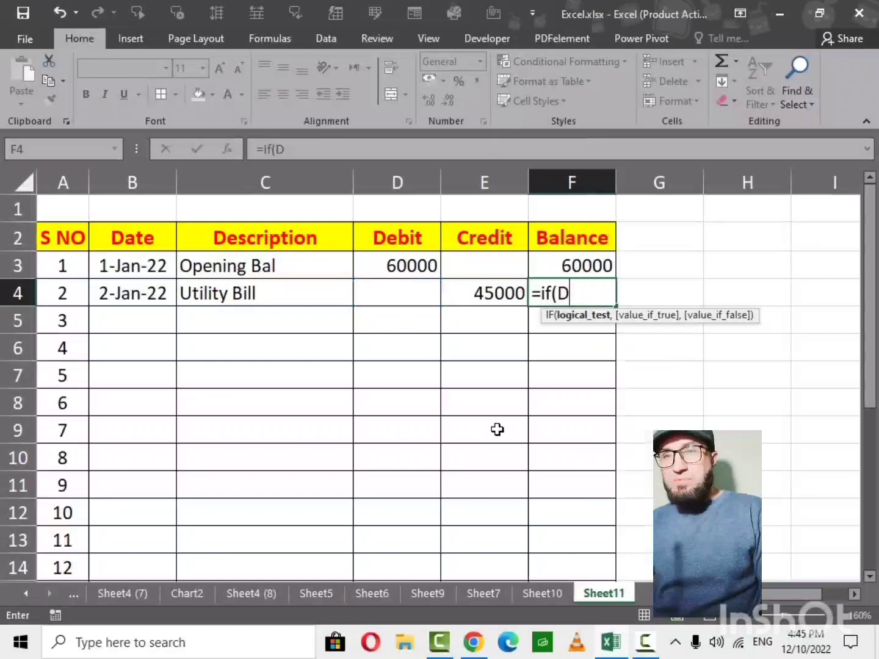
Use AND(D4=0,E4=0) as the logical test of the IF formula in F4.
text(and)
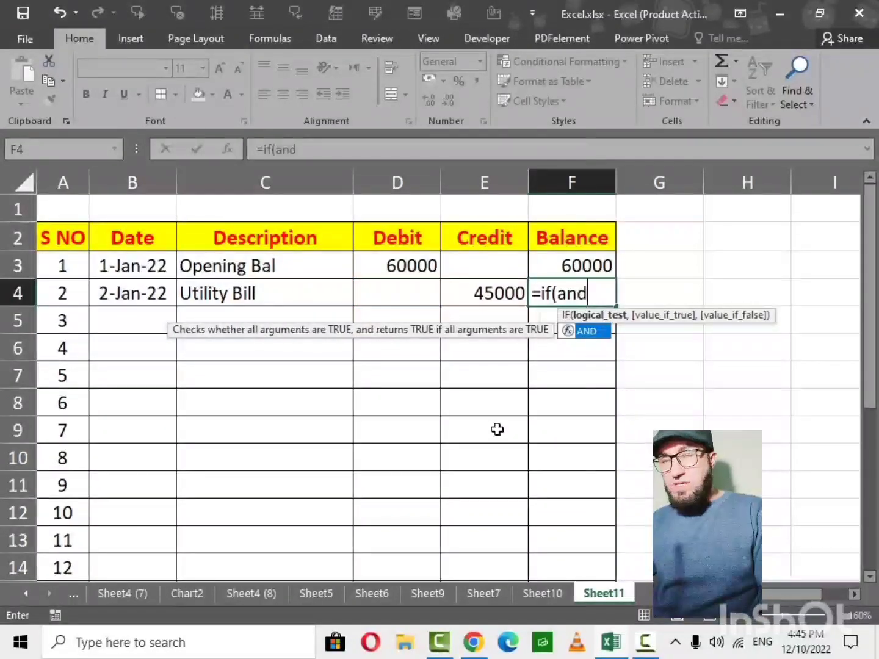
text(()
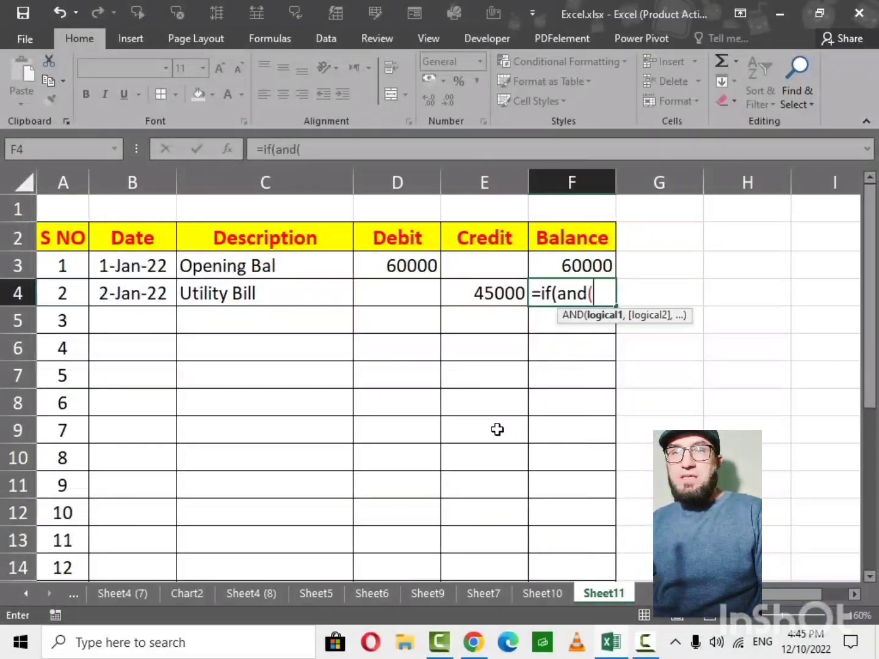
click(391, 294)
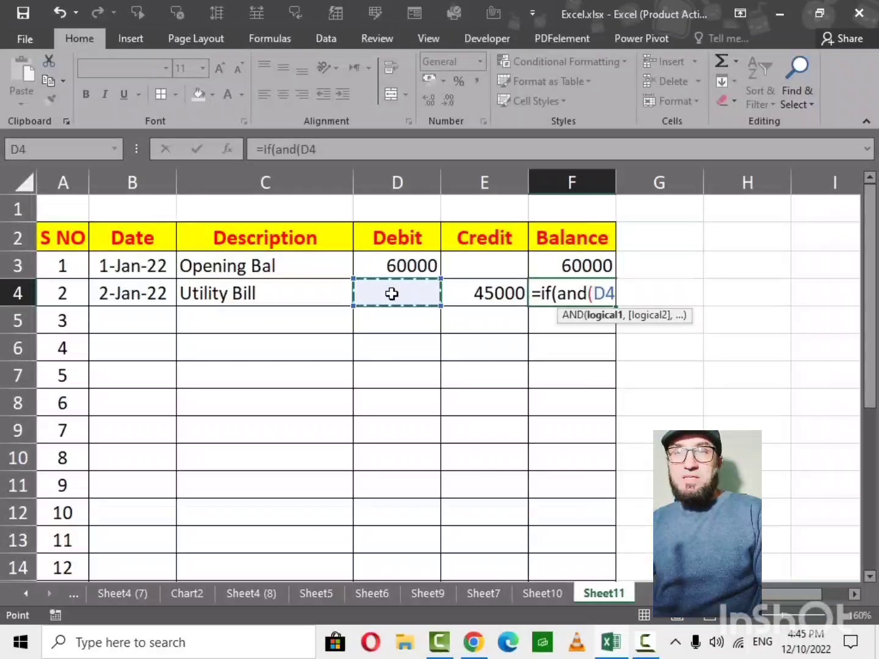
text(=0)
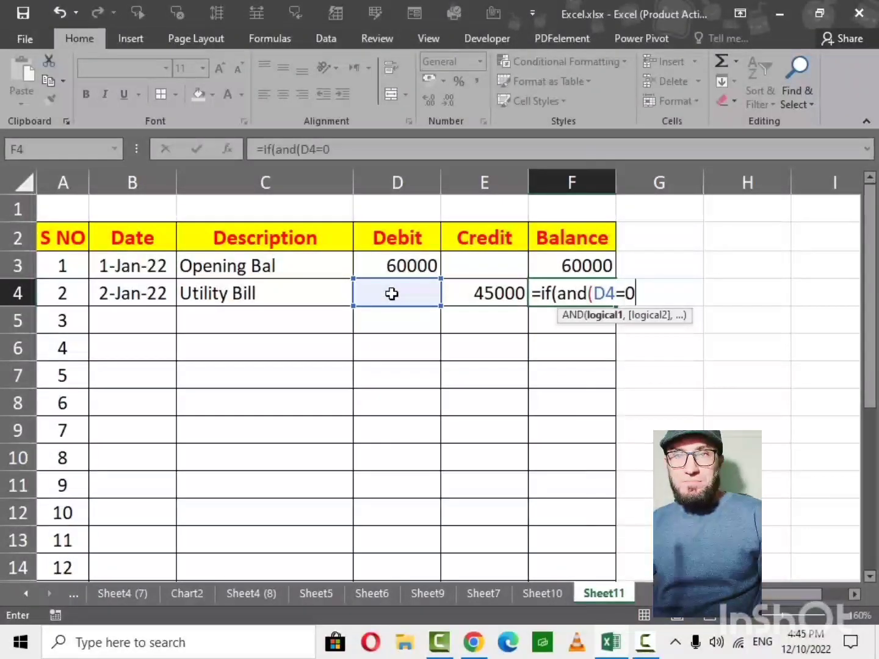
text(,)
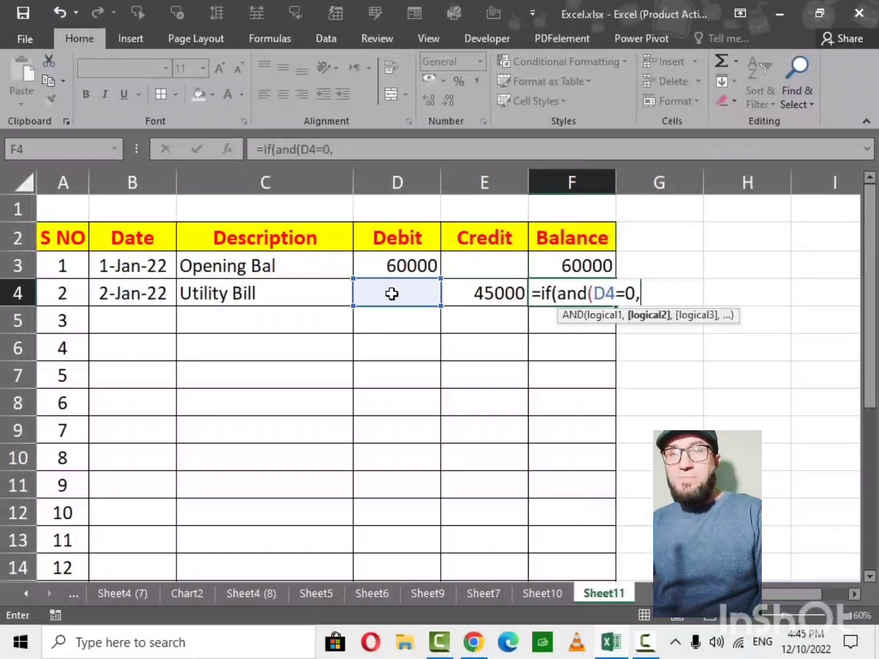
click(473, 292)
text(=0)
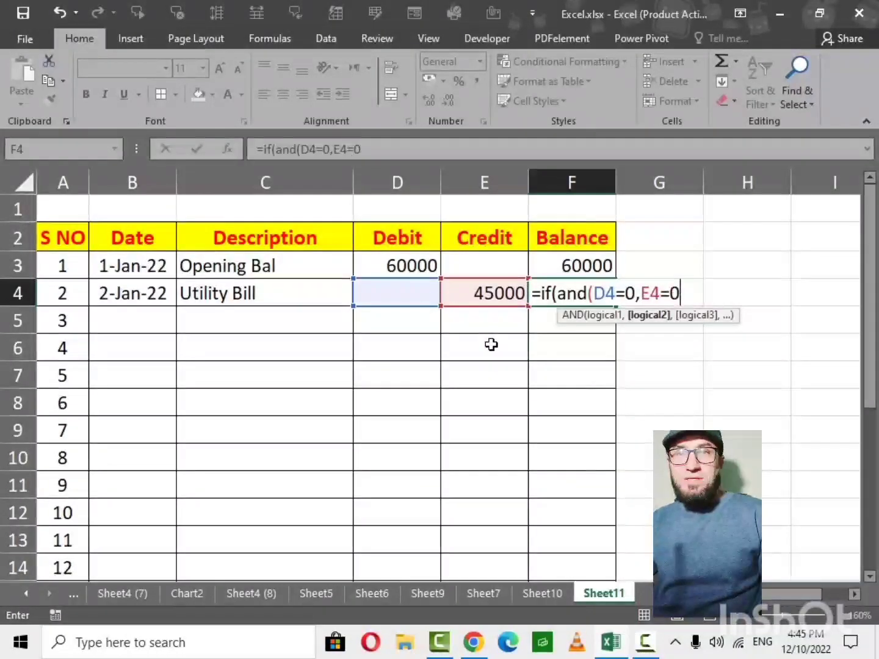
text(),)
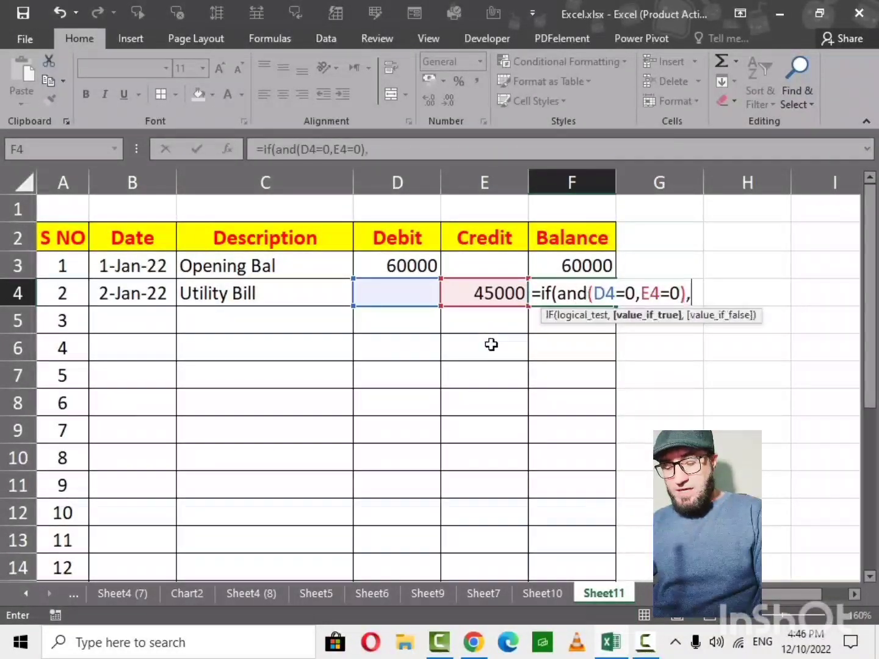
Complete the F4 formula with "" if true and F3+D4-E4 if false, and fill it down the Balance column.
text("")
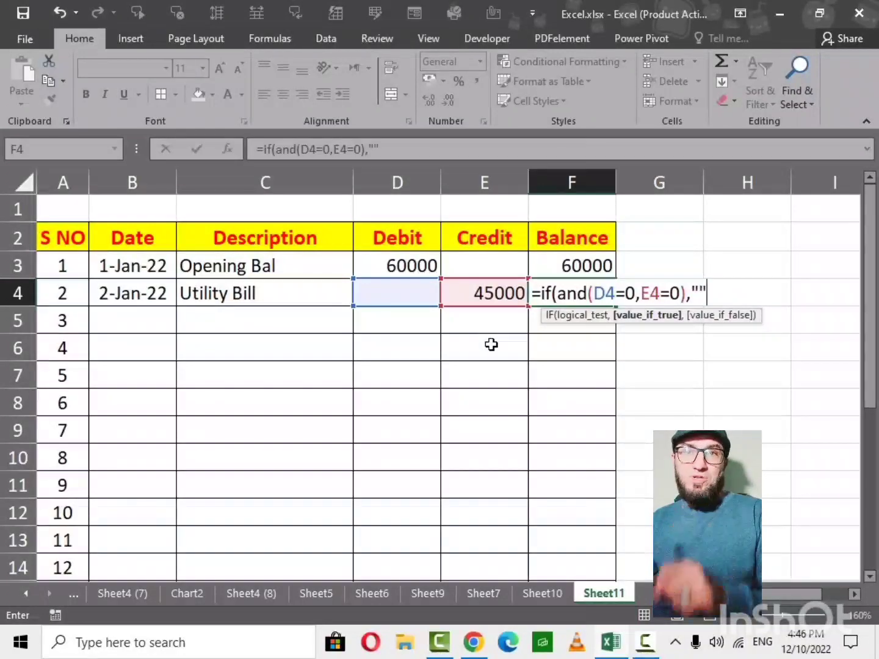
text(,)
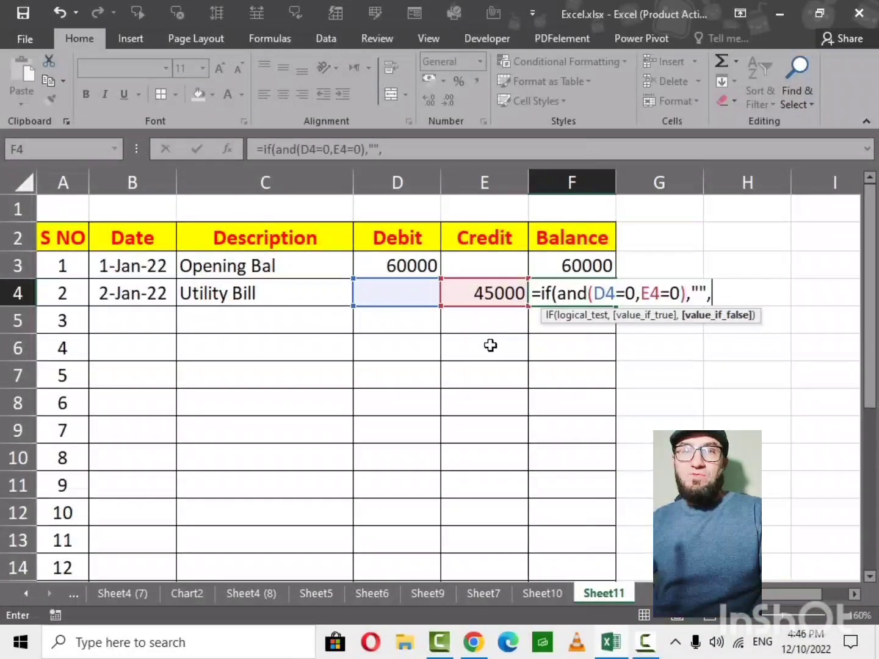
click(568, 265)
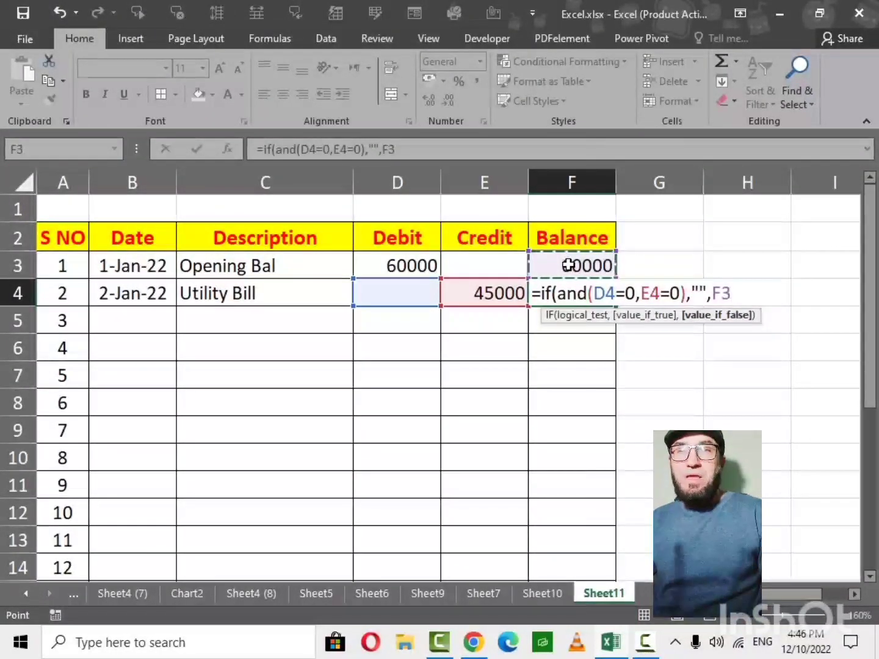
text(+)
click(419, 288)
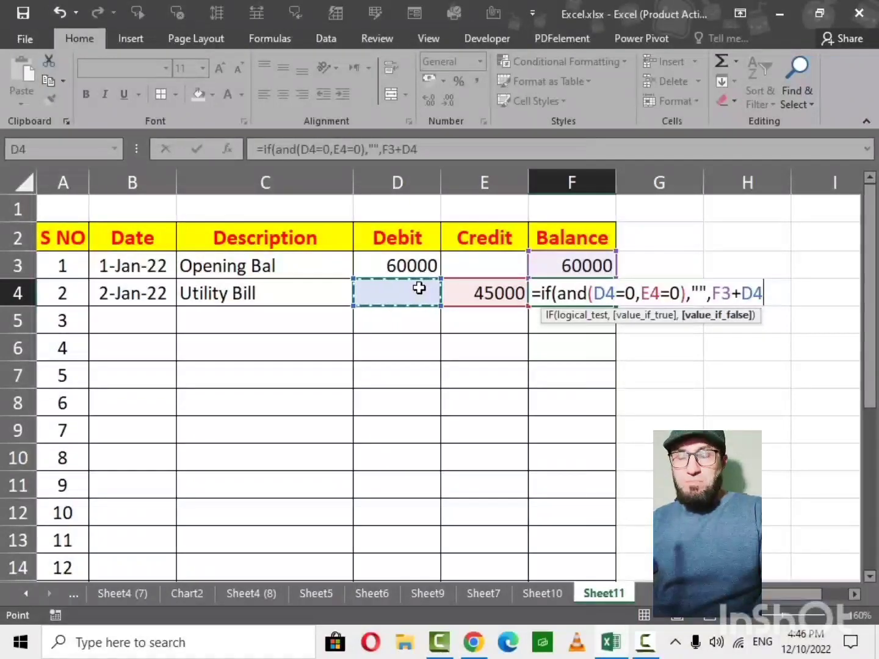
text(+)
key(BackSpace)
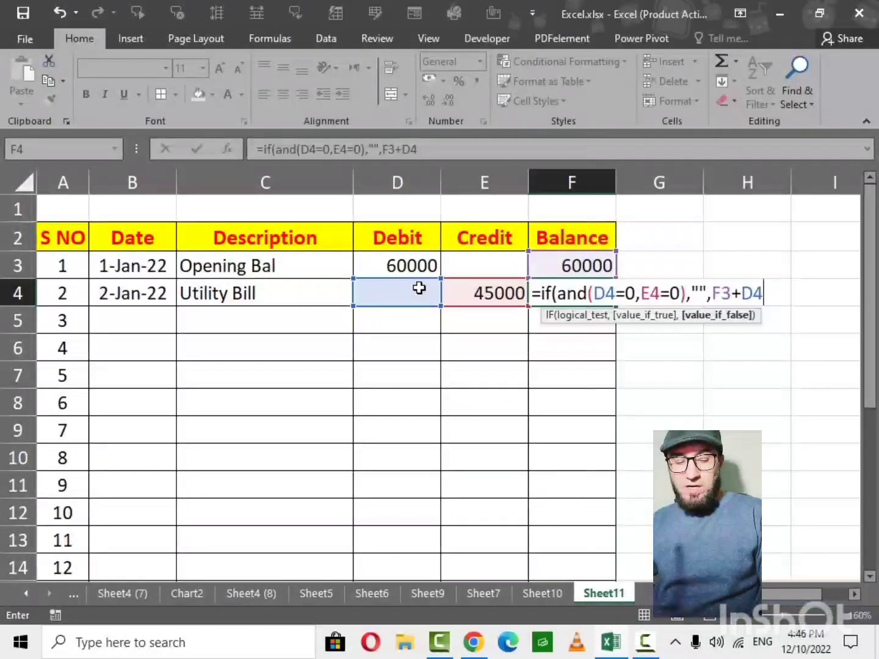
text(-)
click(465, 292)
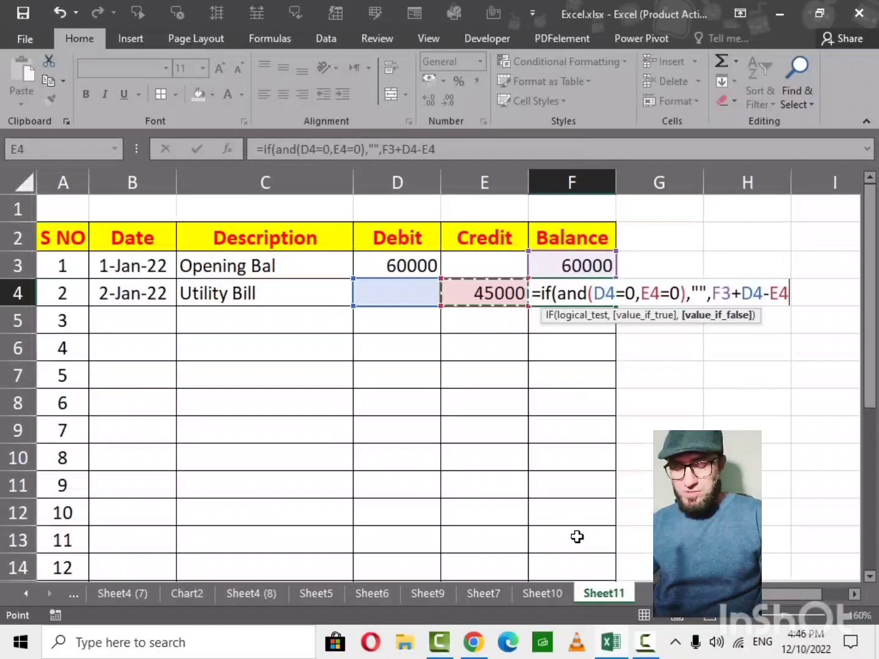
text()))
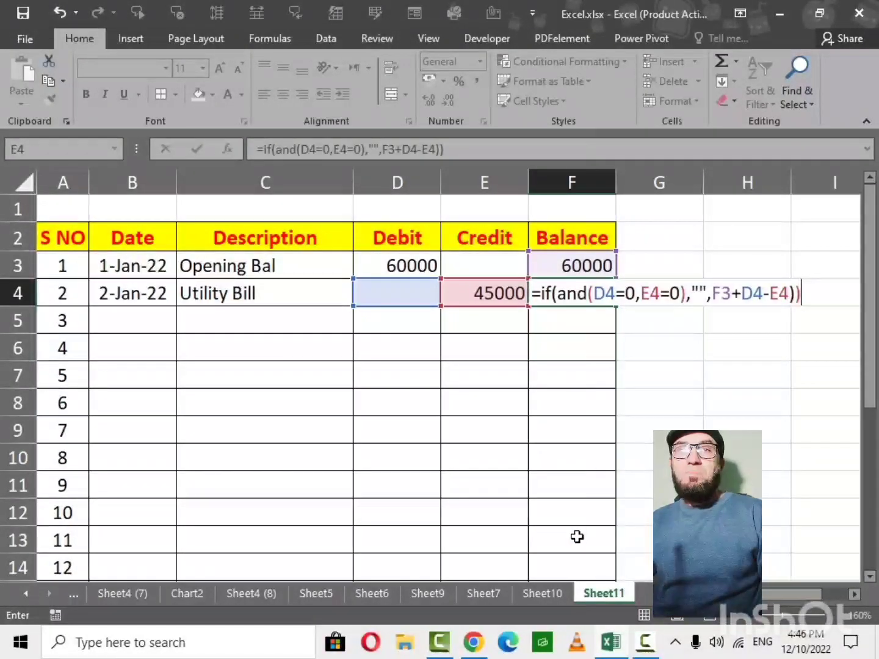
key(ctrl+Return)
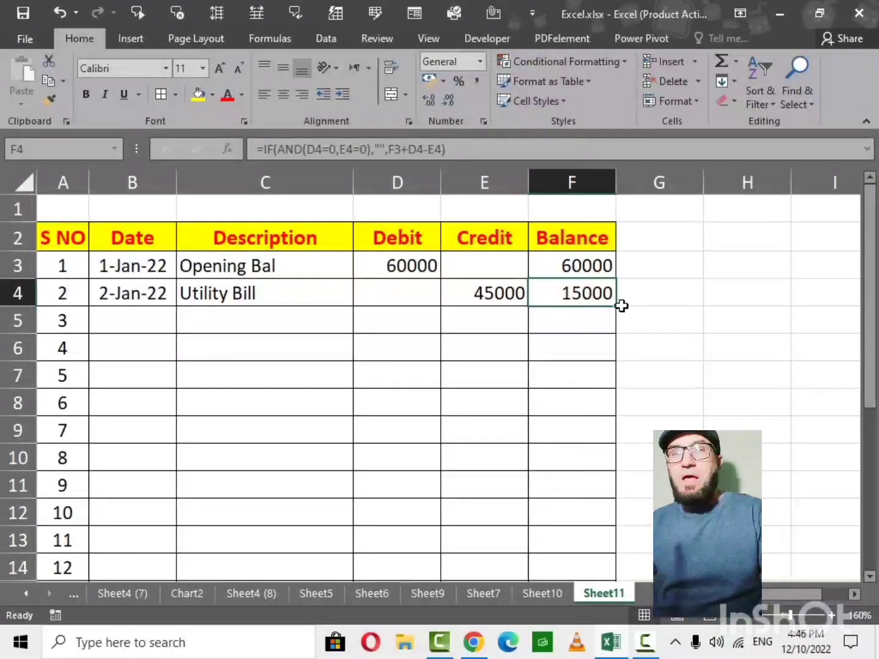
drag(619, 307, 580, 573)
Enter 3 jan 2022 as the date of the third ledger entry in B5.
click(173, 319)
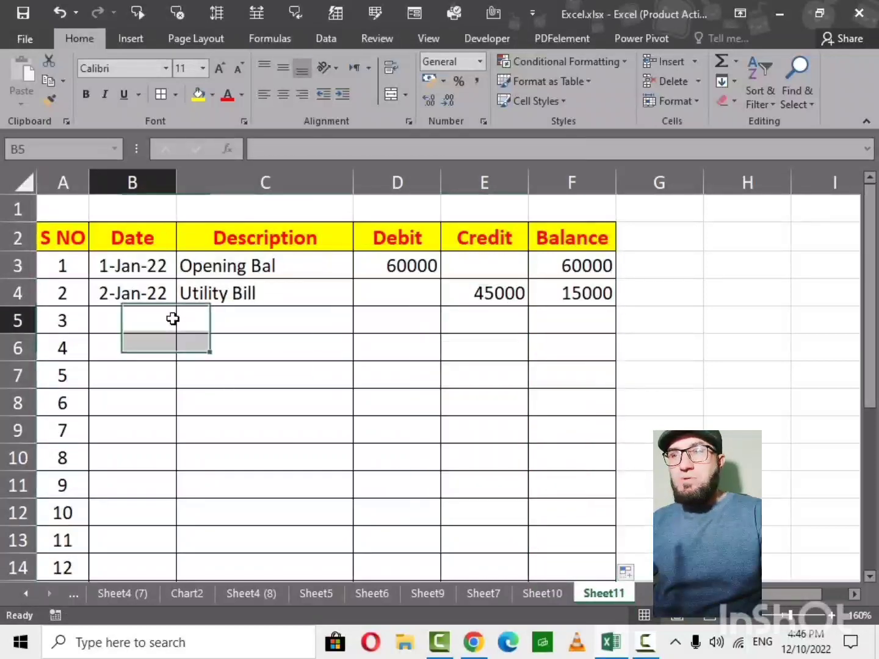
text(3 ajn 1)
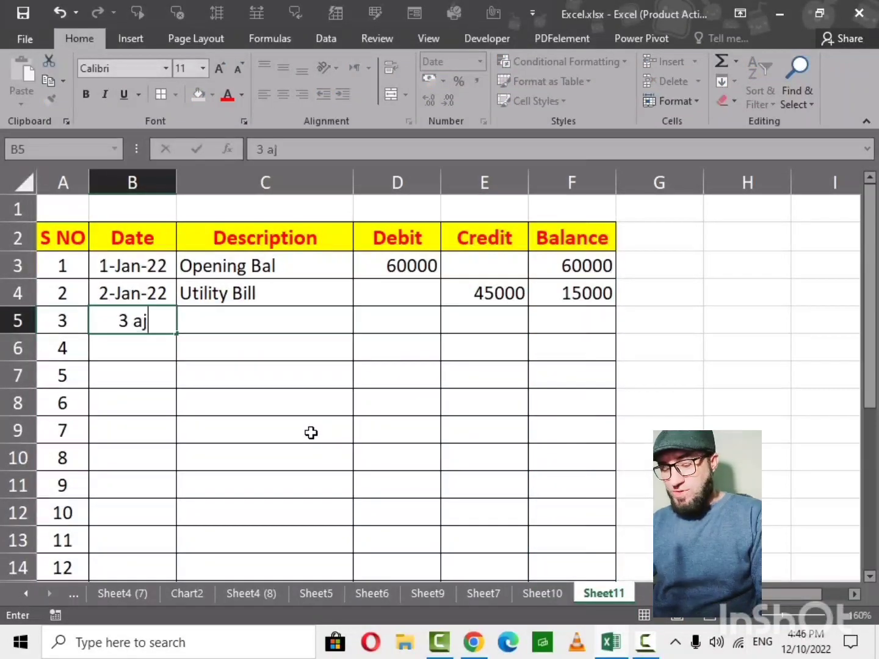
key(BackSpace)
key(BackSpace)
key(BackSpace)
key(BackSpace)
key(BackSpace)
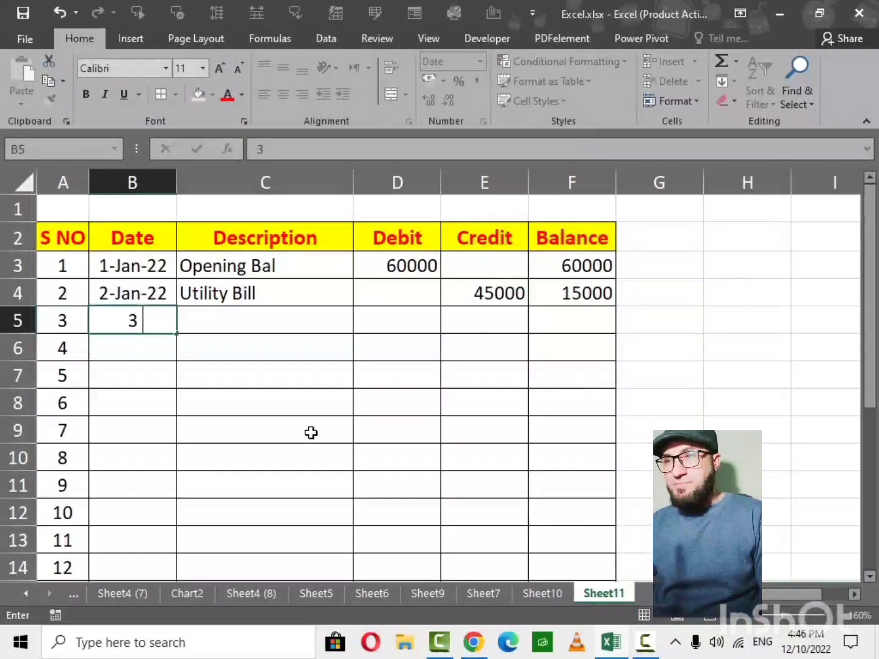
text(jan 25)
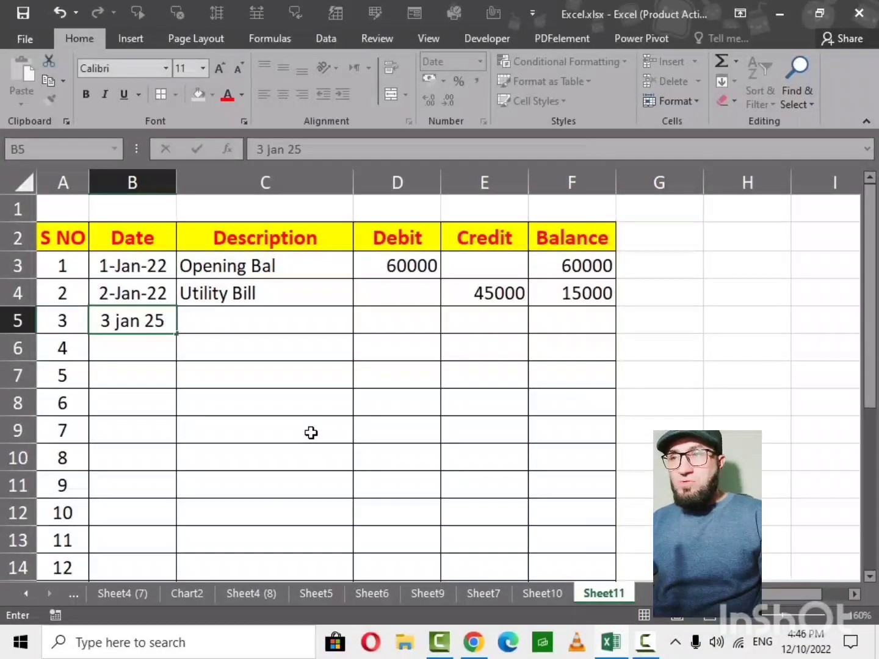
key(BackSpace)
text(022)
key(Tab)
Describe the third entry as sale and enter 45000 as its debit amount.
text(sa)
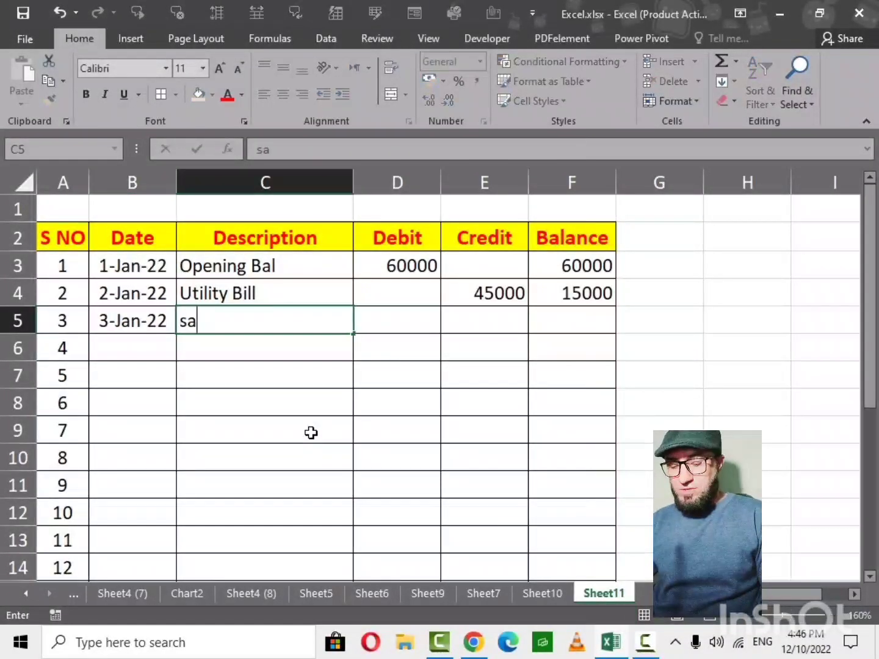
text(le)
key(Tab)
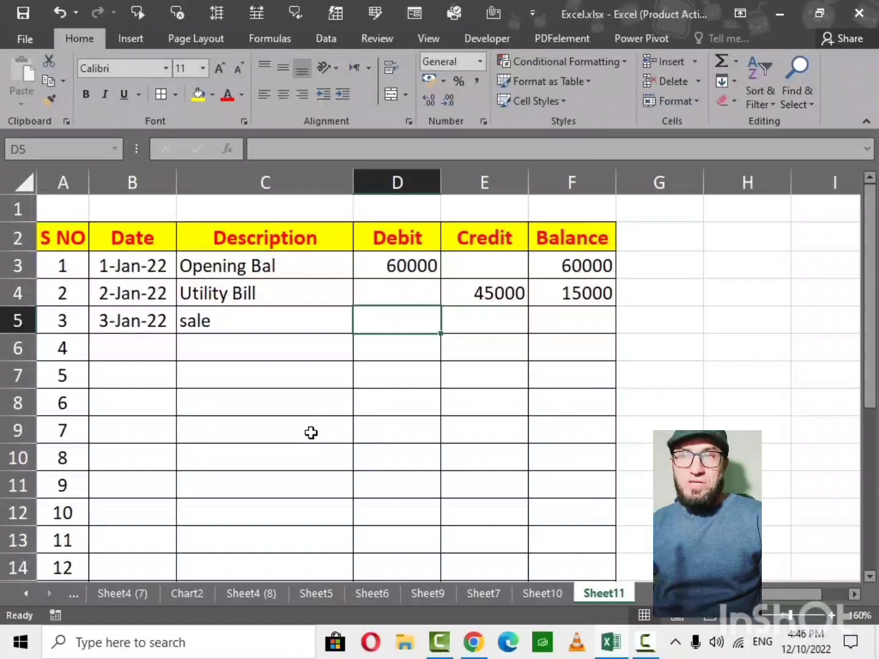
text(45000)
key(Tab)
key(Tab)
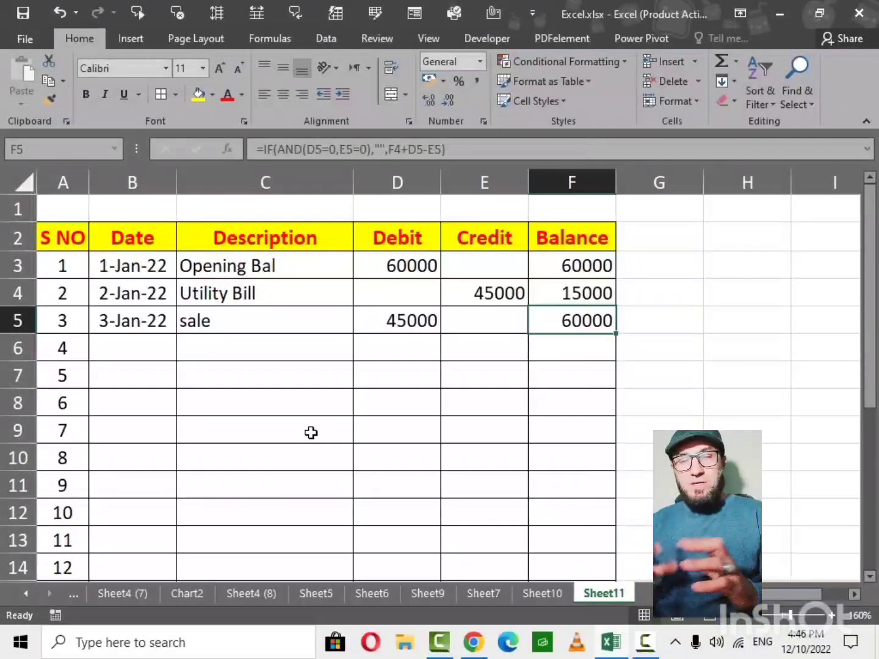
Enter 3 jan 2022 as the date of the fourth ledger entry in B6.
key(Left)
key(Left)
key(Left)
key(Left)
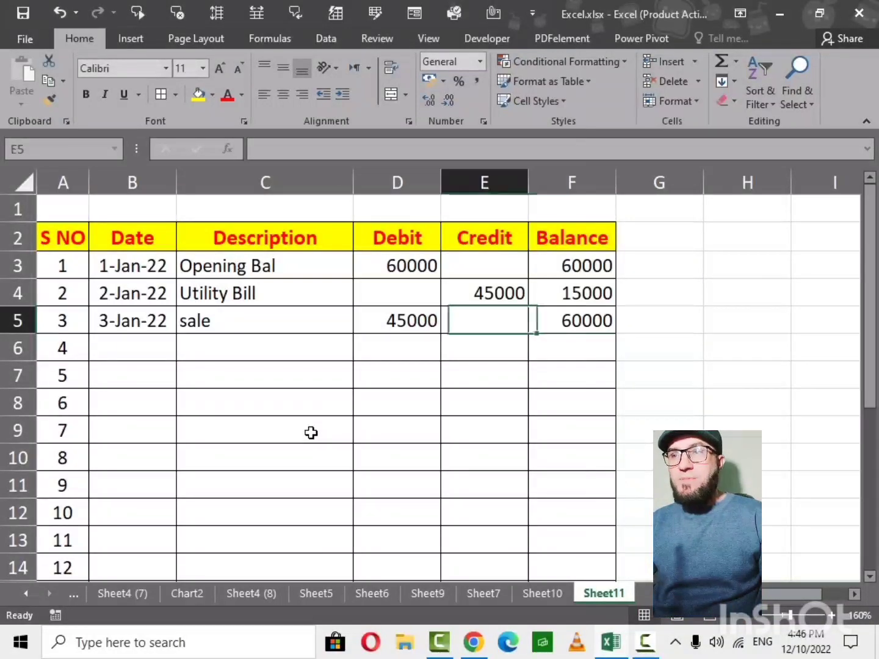
key(Down)
text(3)
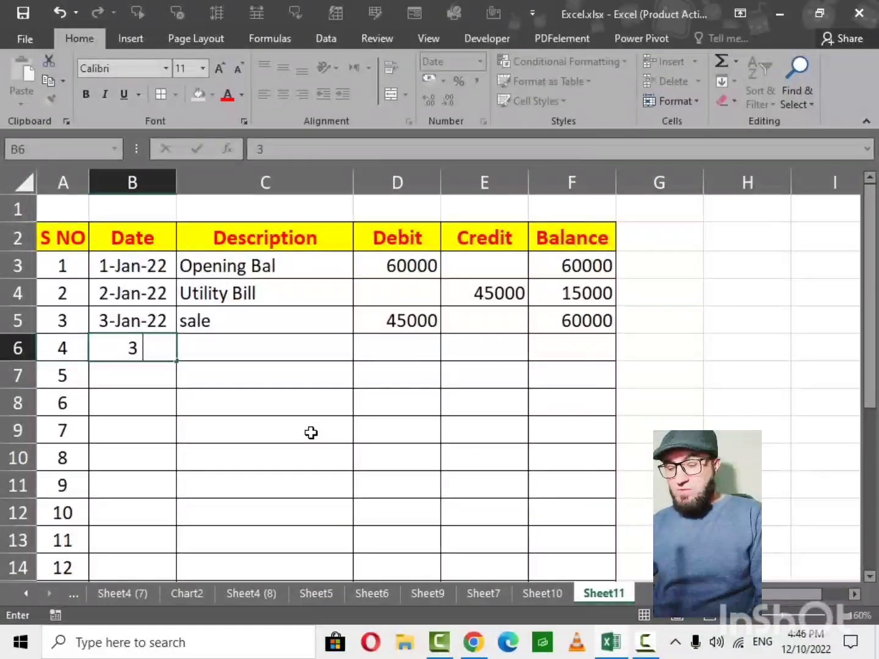
text( jan 2022)
key(Tab)
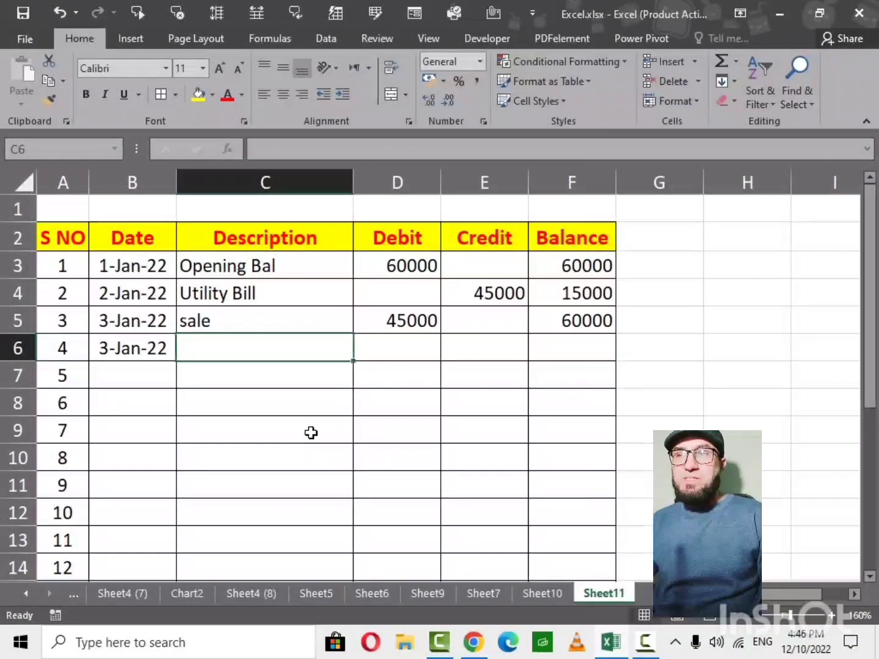
Describe the fourth entry as Salary Paid and enter 15000 as its credit amount.
text(Salaey)
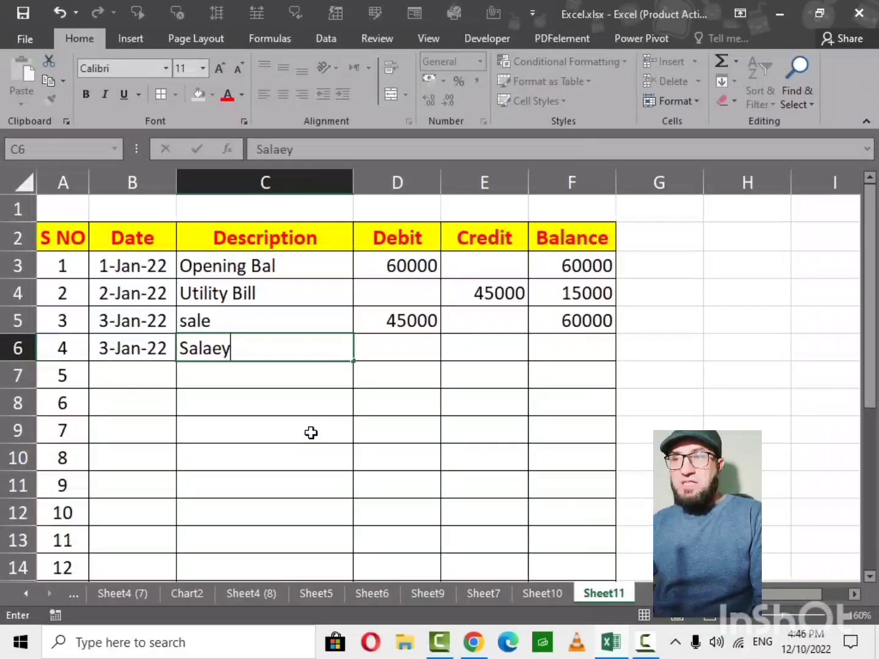
key(BackSpace)
key(BackSpace)
key(BackSpace)
text(ar)
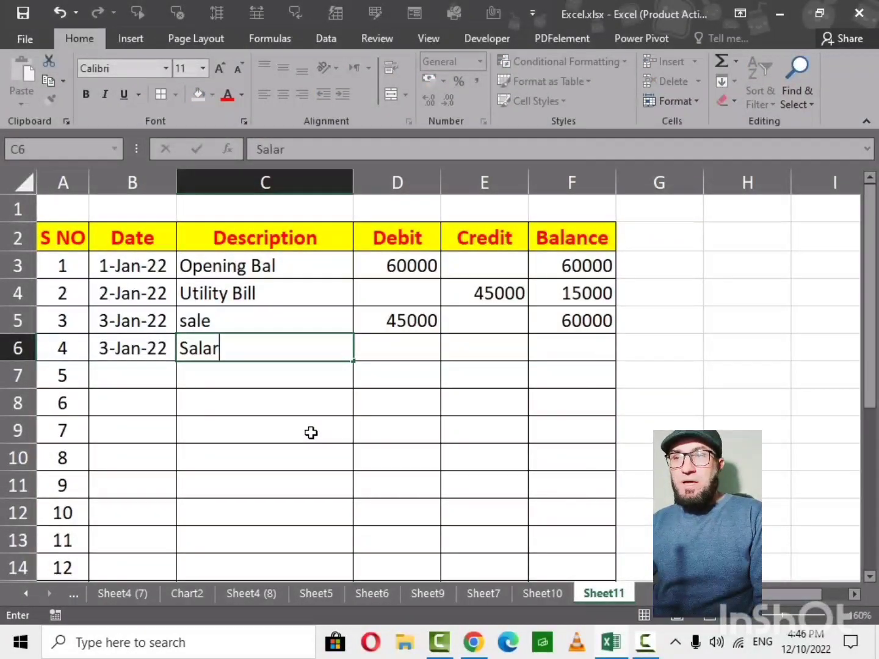
text(y Paid)
key(Tab)
key(Tab)
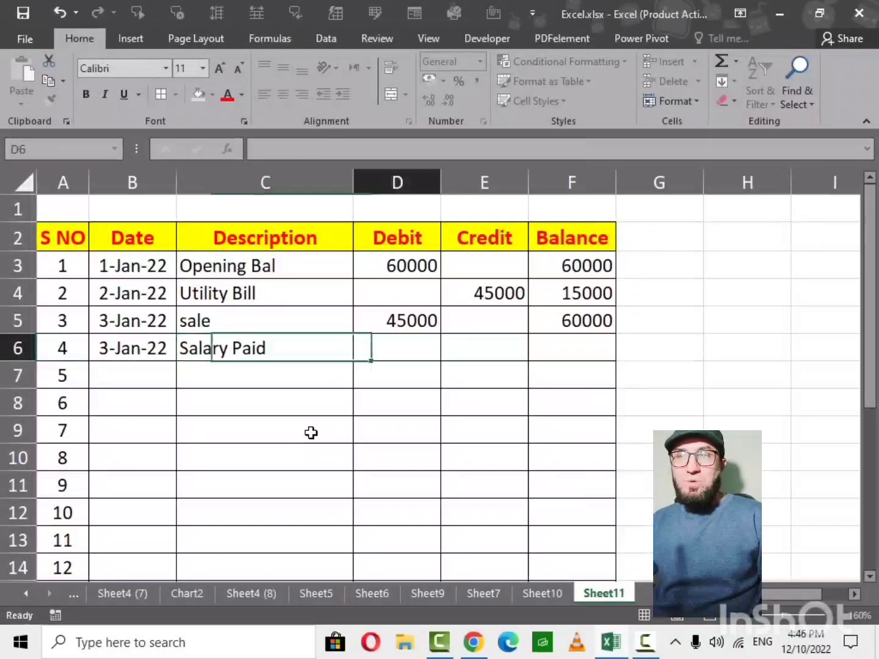
text(15000)
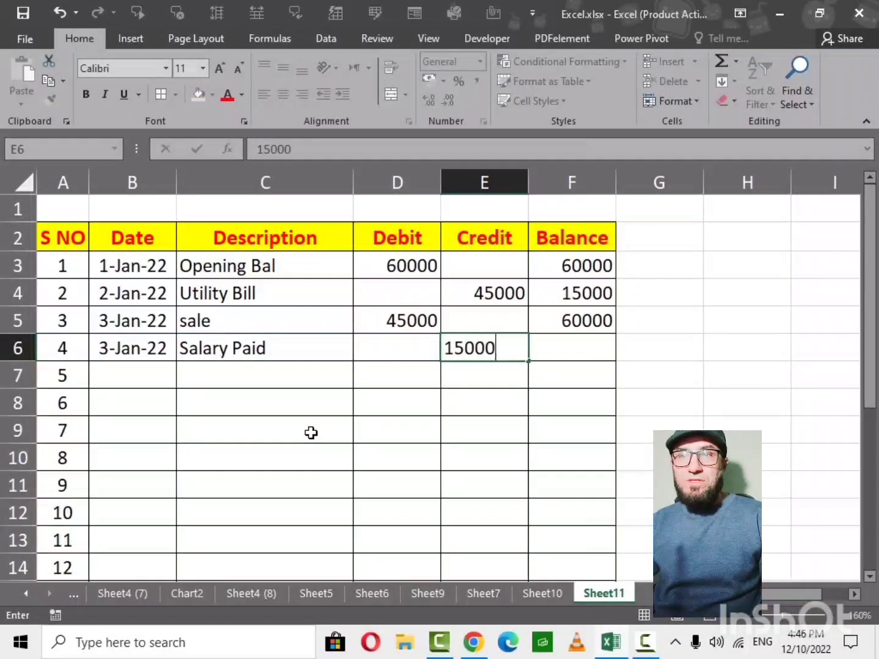
key(ctrl+Return)
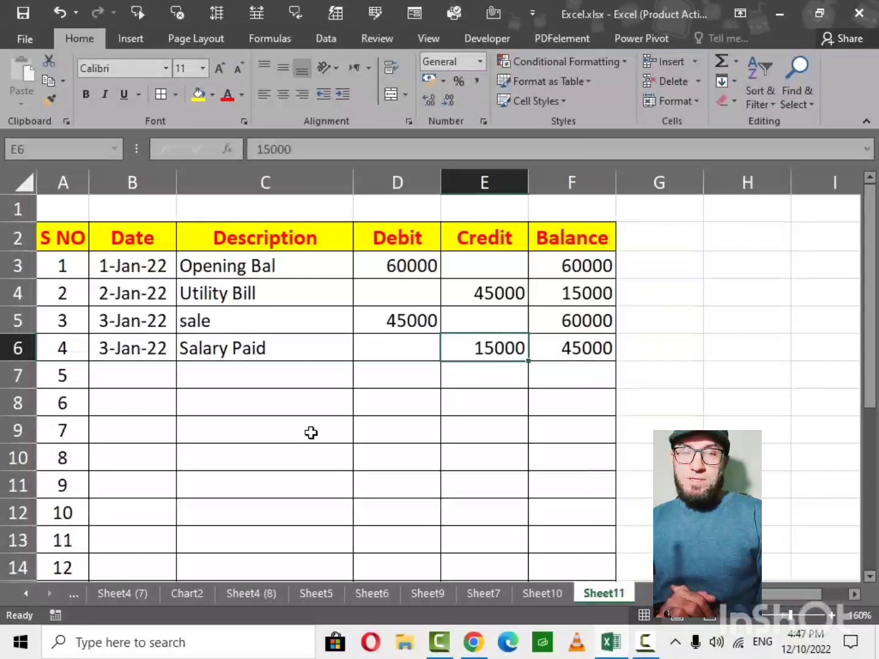
key(Up)
key(Up)
key(Up)
key(Right)
key(Right)
key(Right)
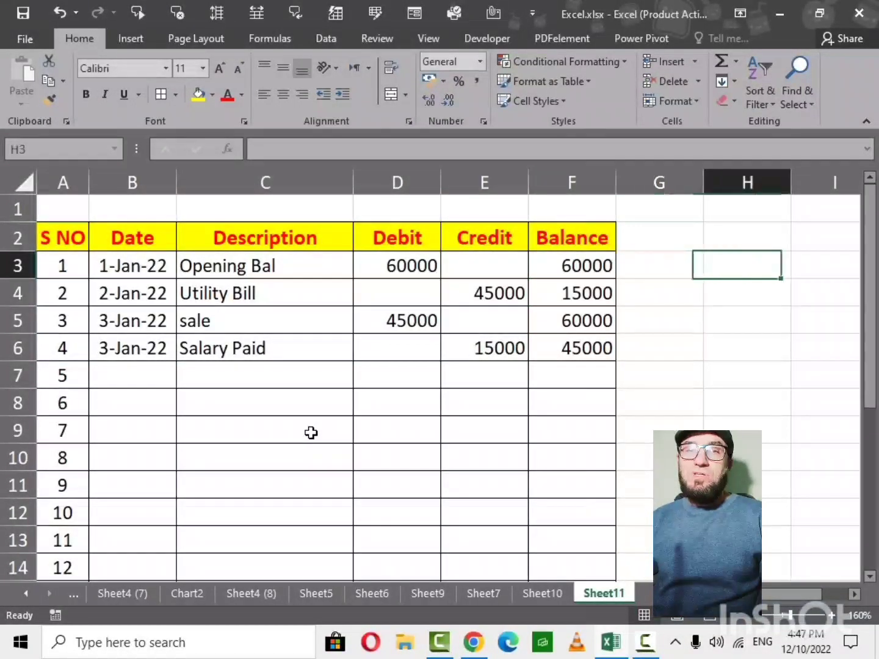
key(Up)
key(Left)
key(Down)
key(Down)
key(Down)
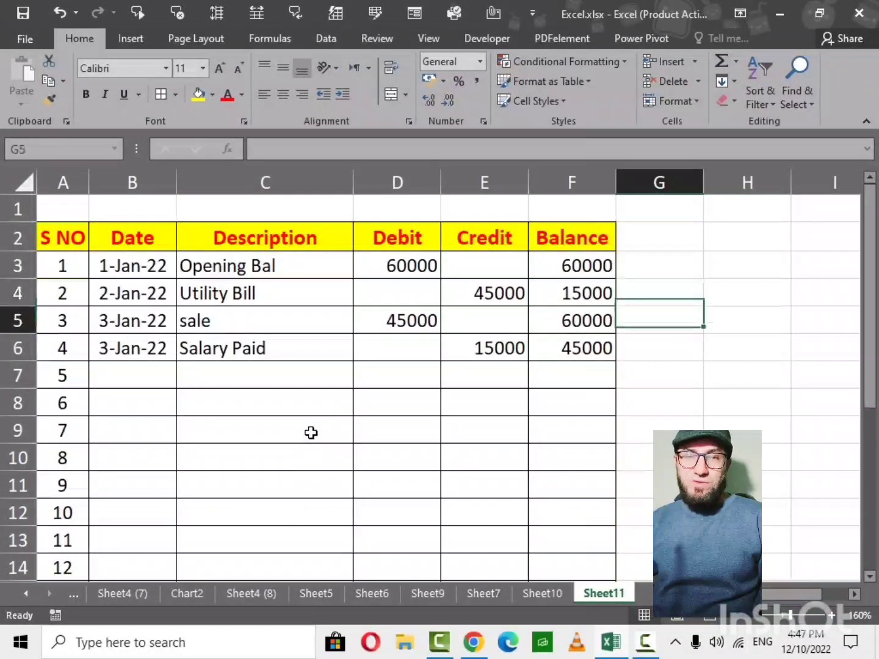
Add filters to the ledger's header row, from S NO to Balance (A2:F2).
key(Up)
key(Up)
key(Up)
key(Left)
key(Right)
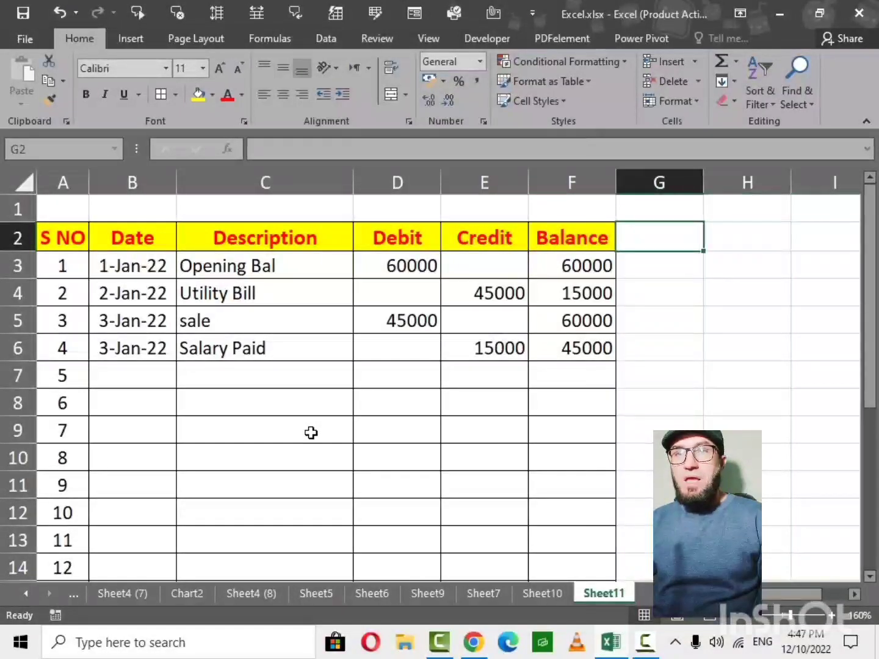
key(Left)
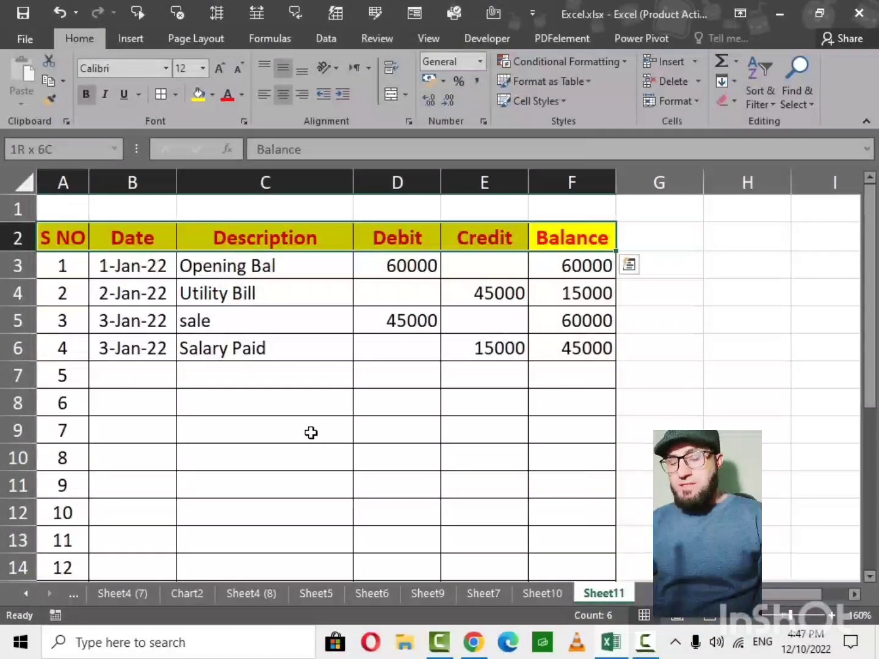
key(ctrl+shift+l)
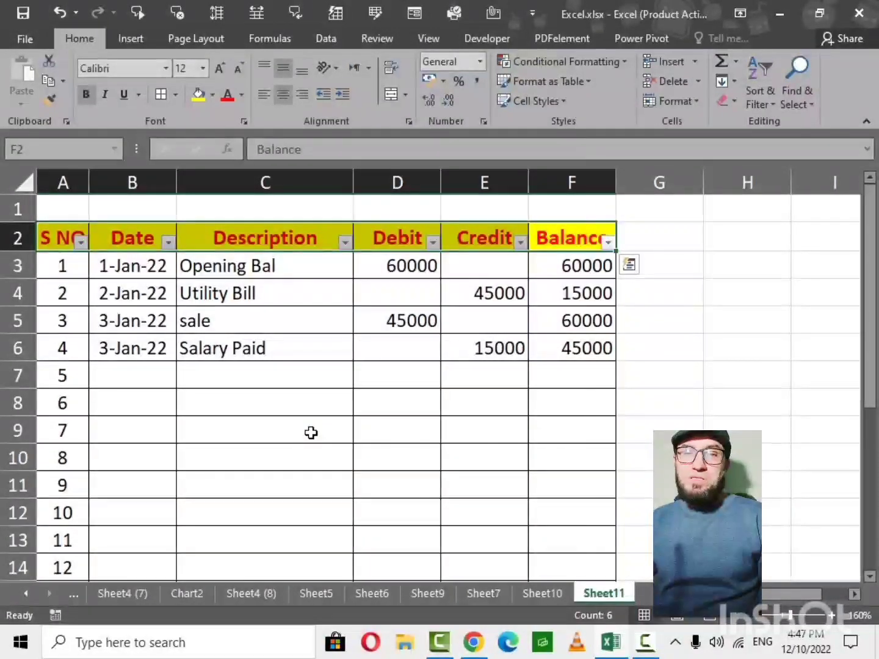
key(Down)
key(Down)
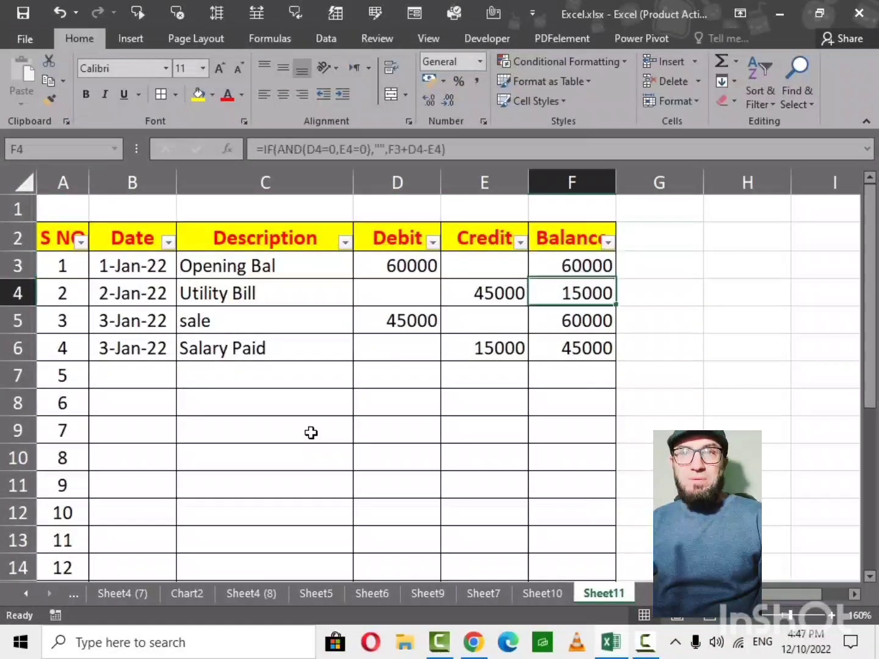
key(Up)
key(Right)
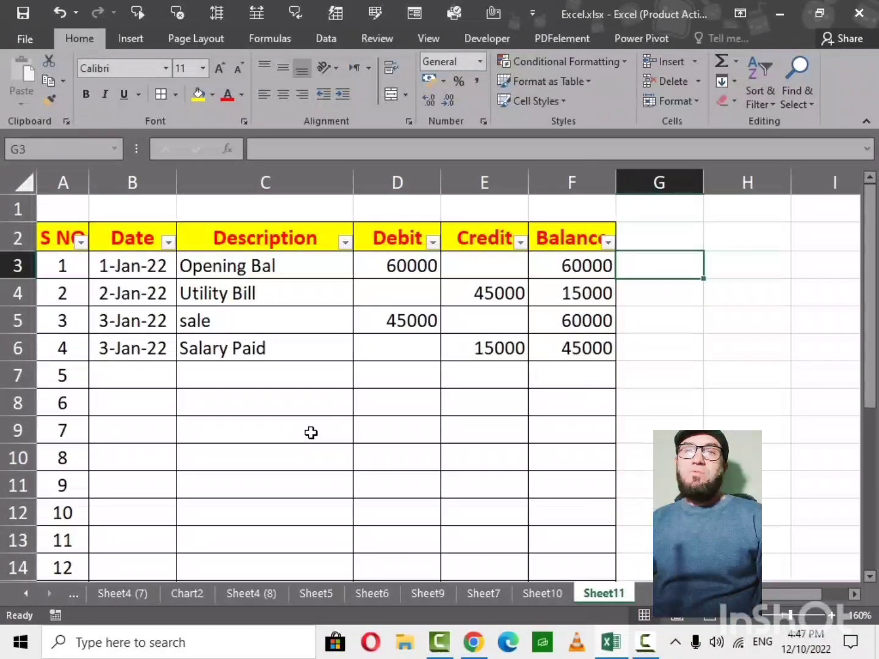
key(Up)
key(Down)
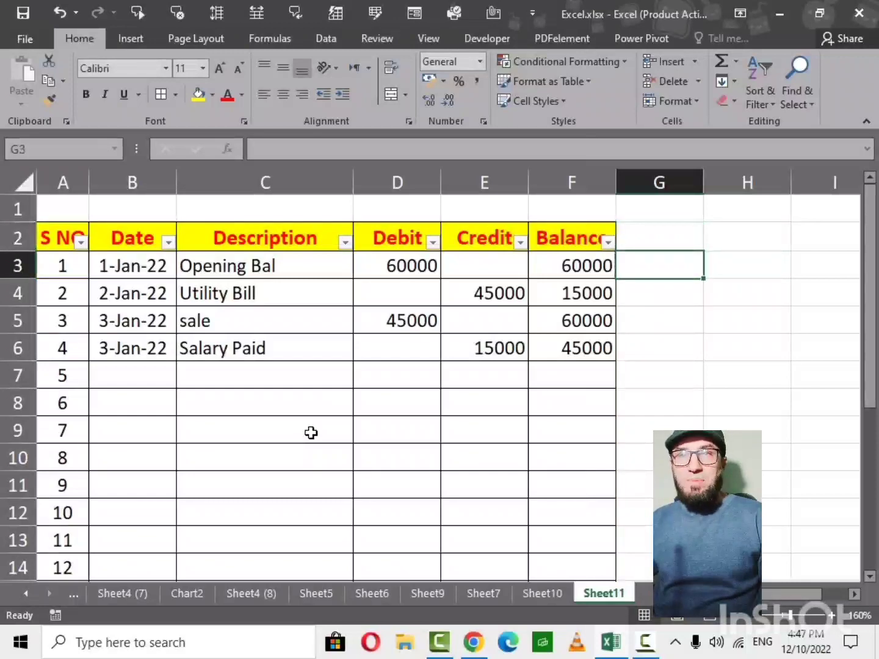
Start a small example beside the ledger with 50000 in H3 and 40000 in I3.
key(Right)
key(Left)
key(Right)
key(Right)
key(Right)
key(Left)
key(Left)
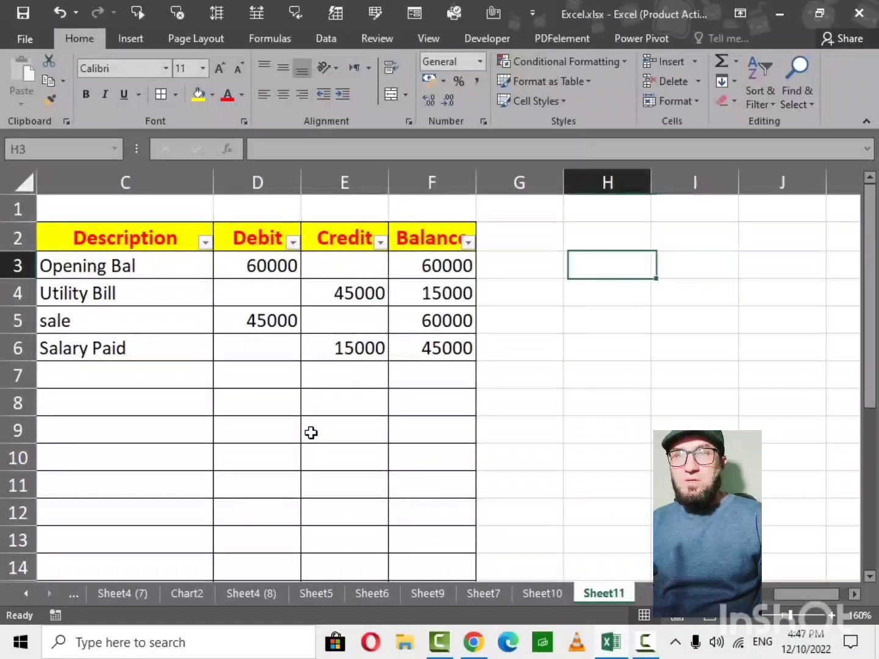
key(Up)
key(Down)
text(50000)
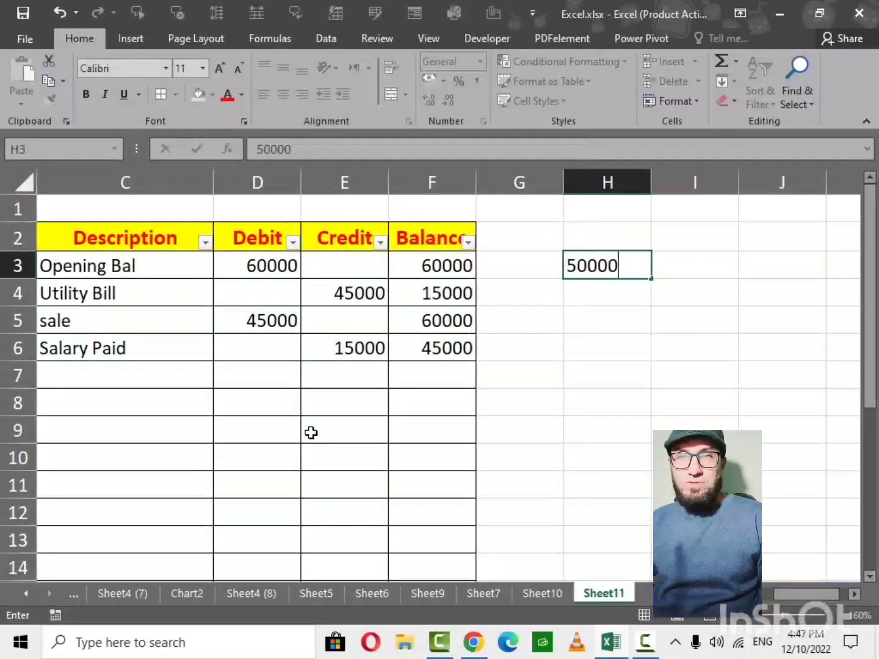
key(Right)
text(4000)
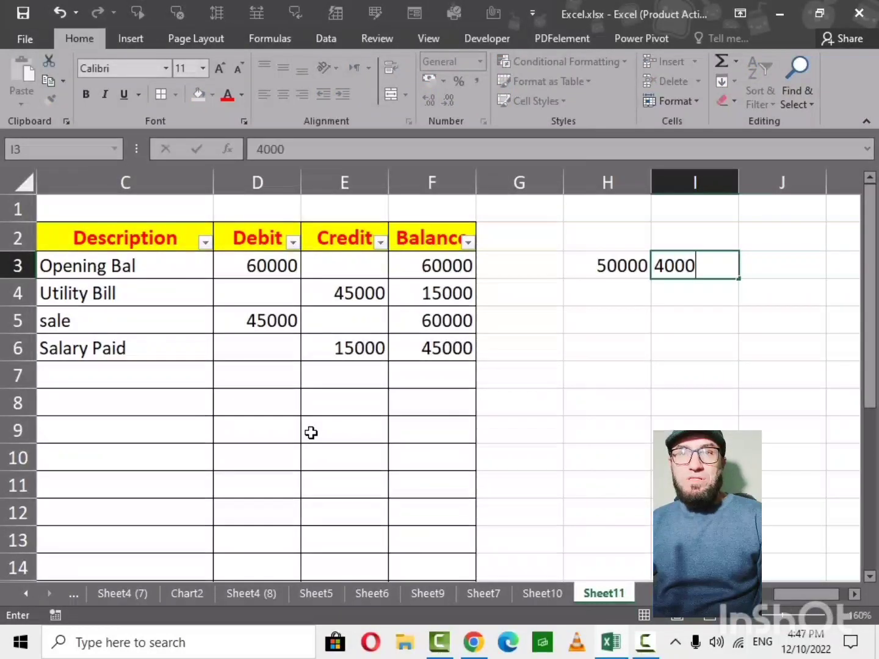
Enter a formula in J3 that subtracts I3 from H3.
key(Right)
text(+)
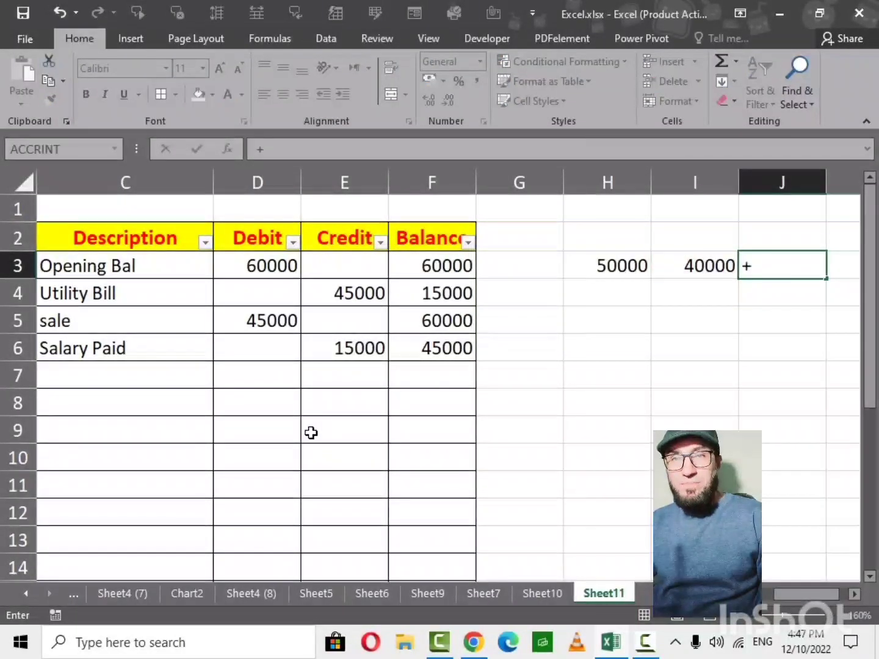
key(Left)
key(Left)
text(-)
key(Left)
key(ctrl+Return)
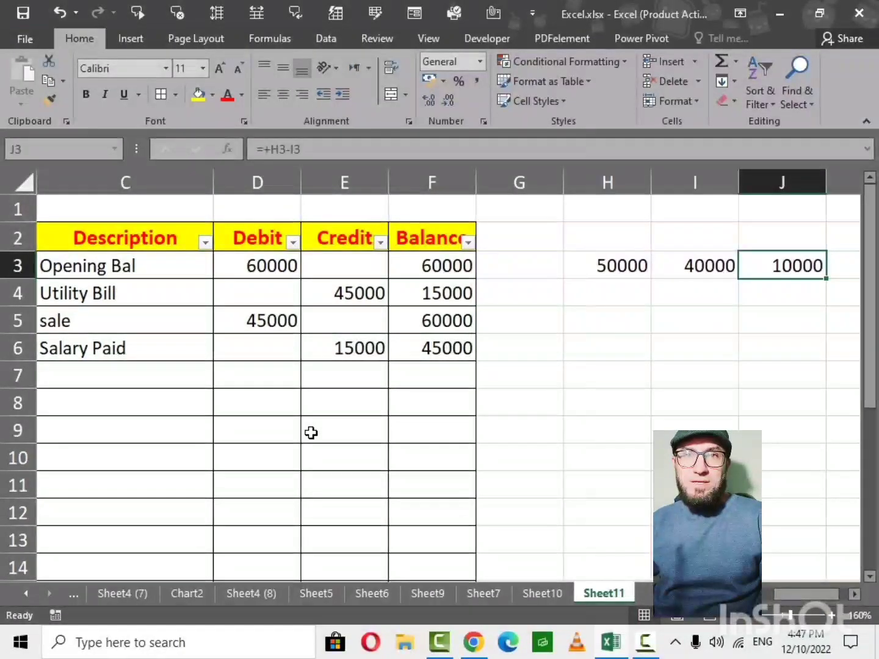
Add a second example row with 50000 in H4 and 25000 in I4, and fill the subtraction formula down to J4.
key(Left)
key(Left)
key(Down)
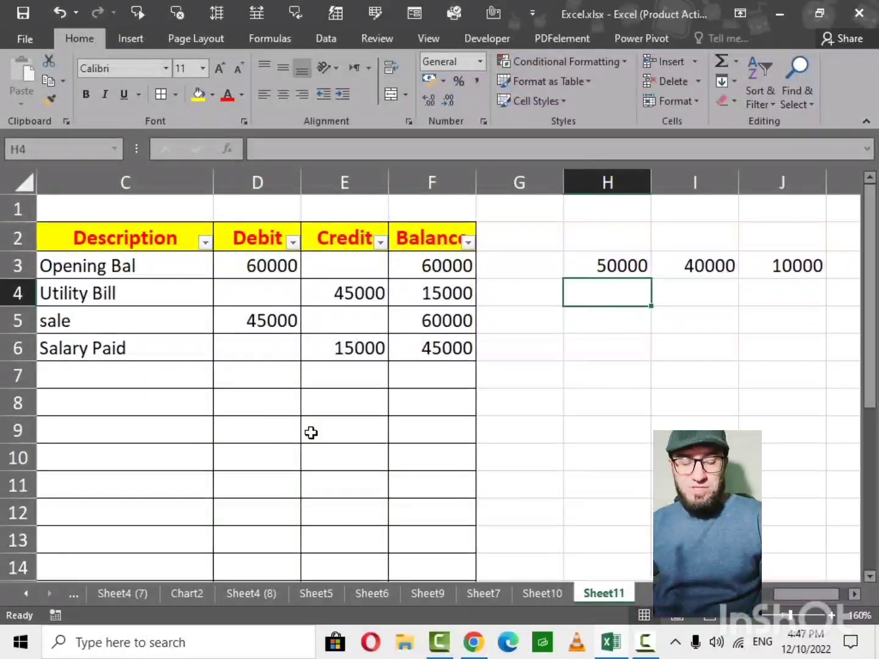
text(50000)
key(Right)
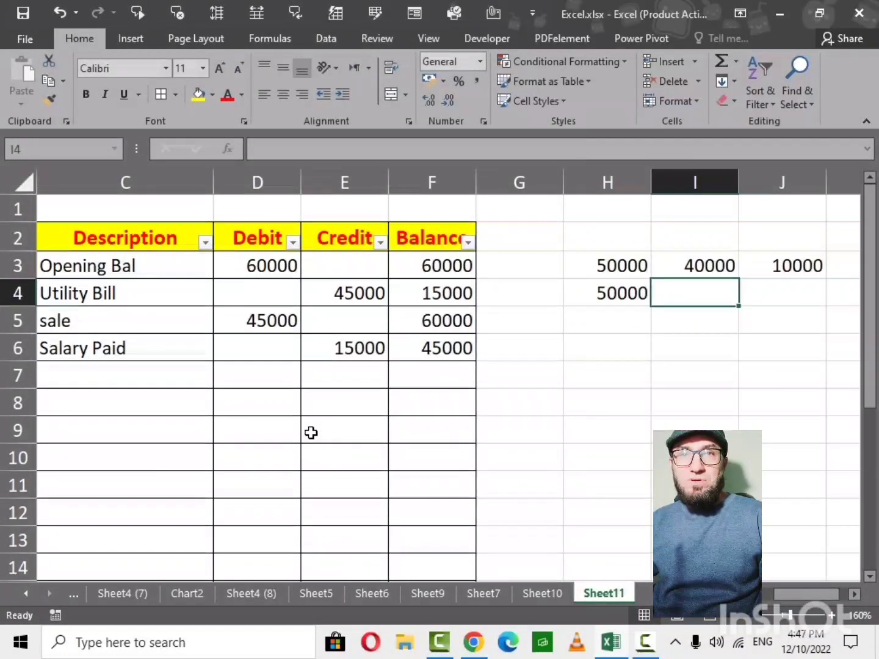
key(Down)
key(Up)
text(25000)
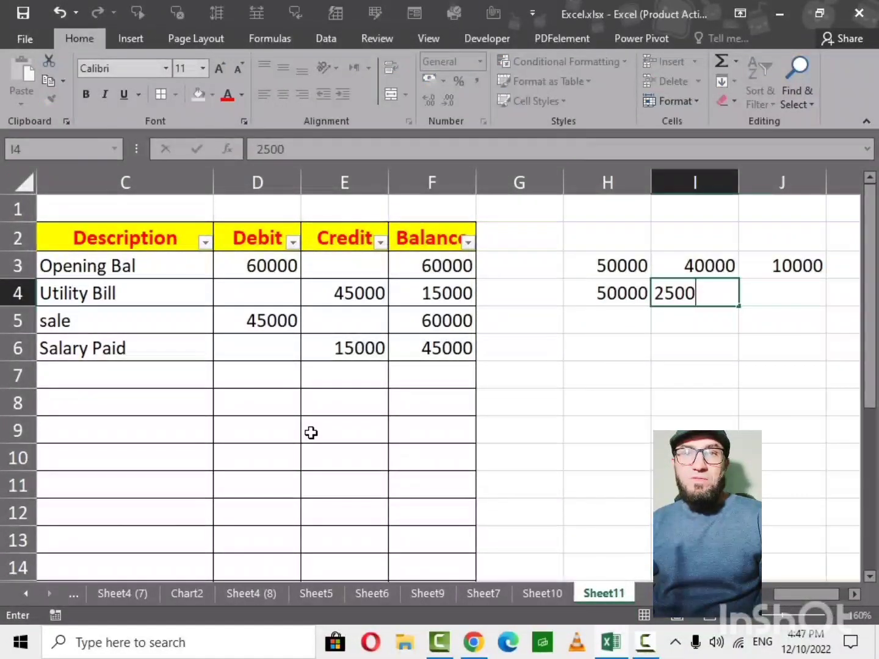
key(Right)
key(ctrl+d)
key(Down)
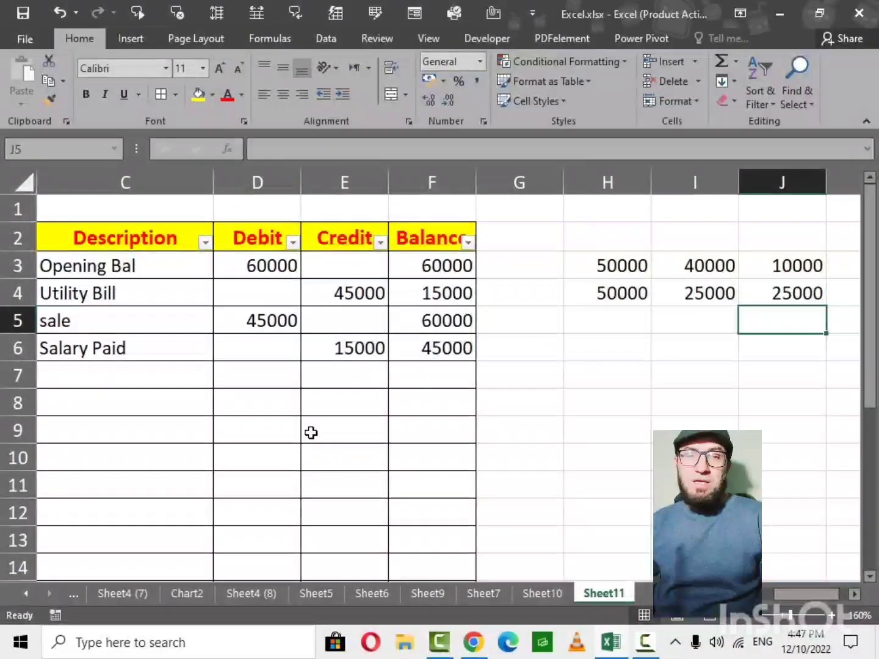
Enter the headings Amt, Rcd and Bal above the example figures in H2:J2.
key(Up)
key(Up)
key(Up)
key(Left)
key(Left)
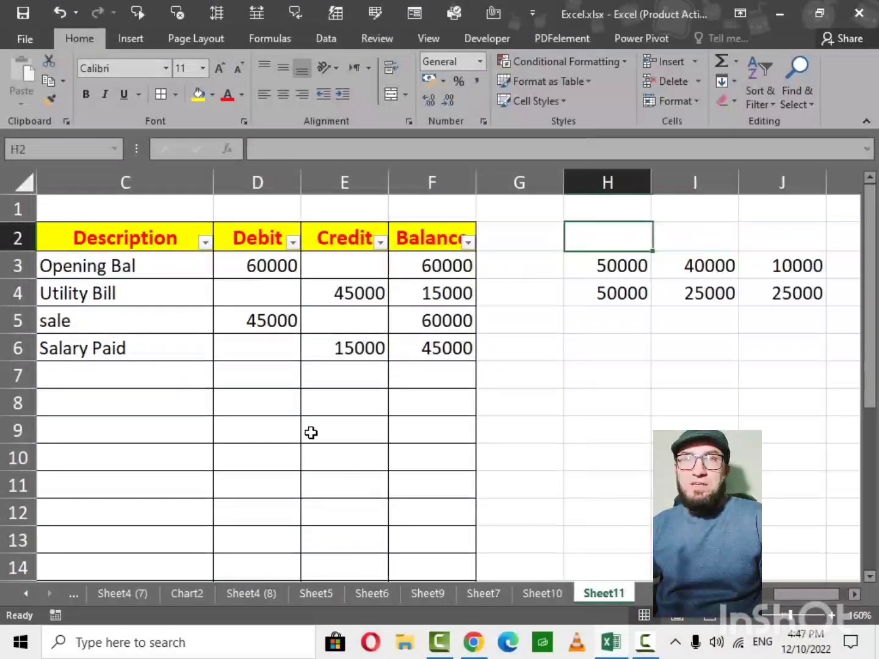
text(Amt)
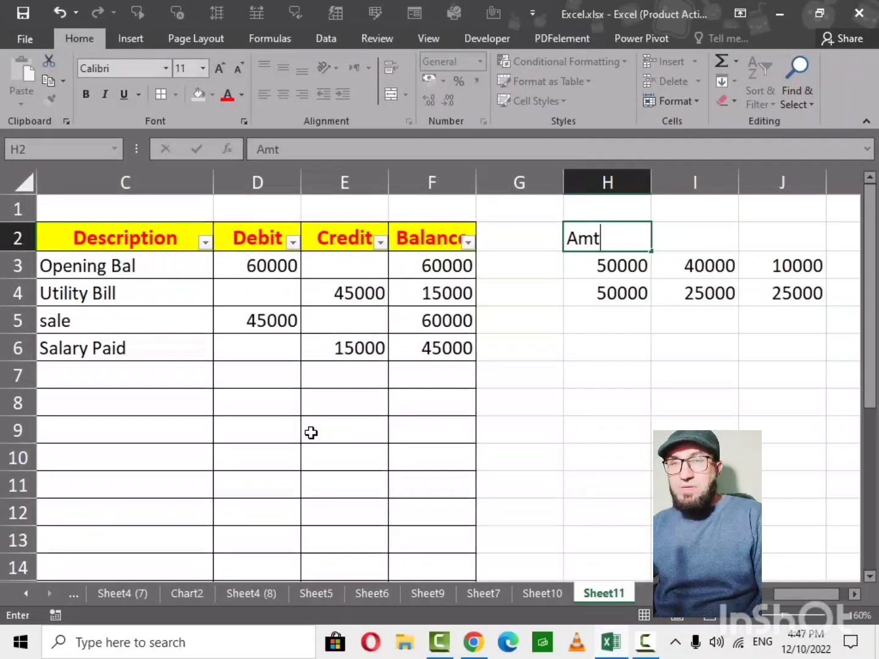
key(Tab)
text(Rc)
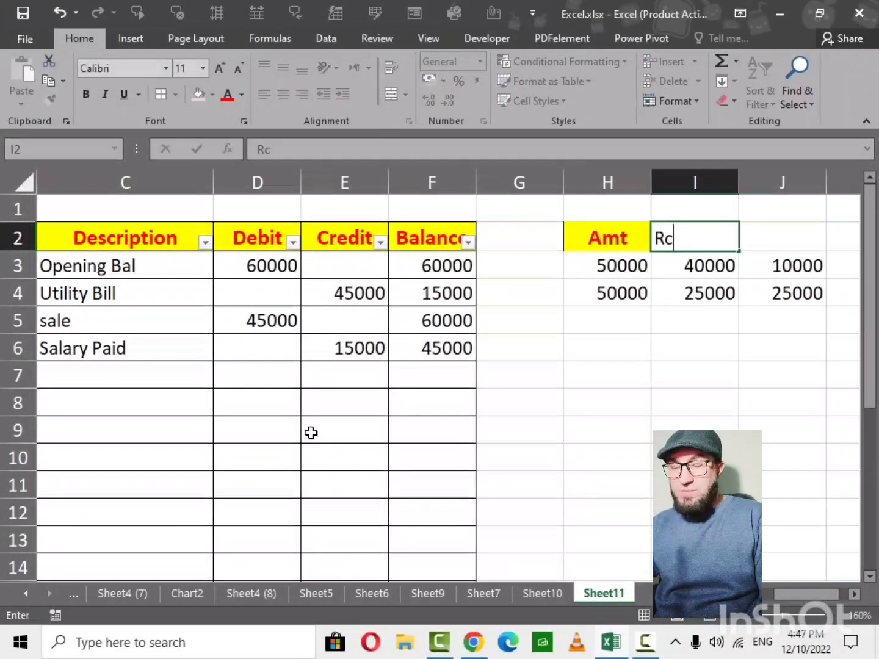
text(d)
key(Tab)
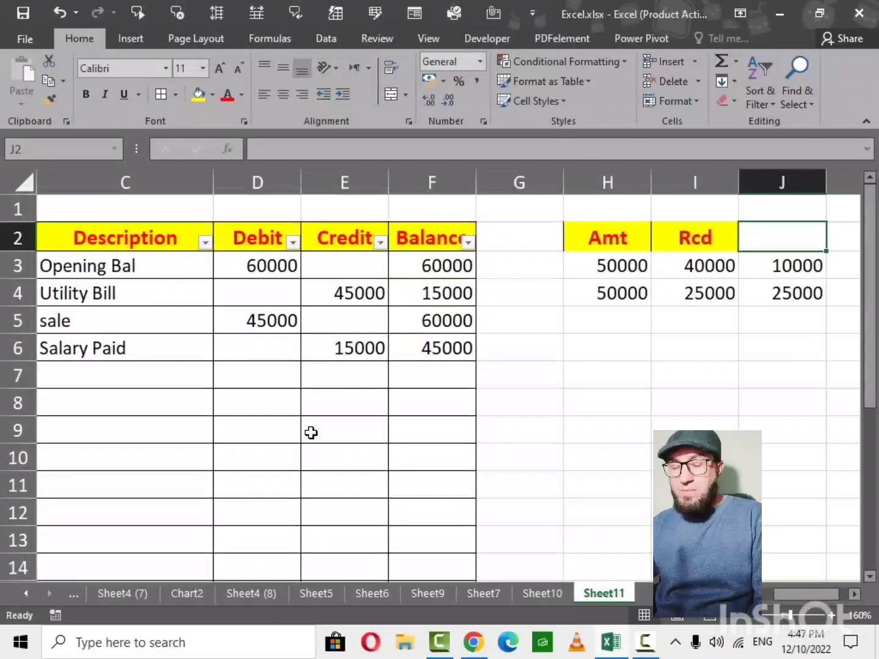
text(Bal)
key(Return)
Remove the filters from the ledger header and add filters to the Amt, Rcd and Bal headings (H2:J2).
key(Up)
key(Left)
key(Left)
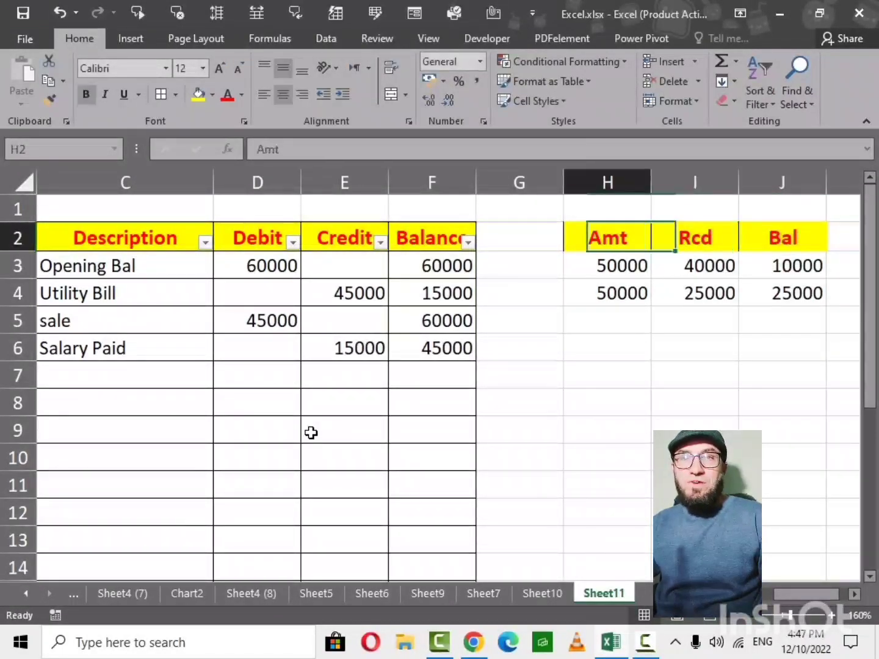
key(shift+Right)
key(shift+Right)
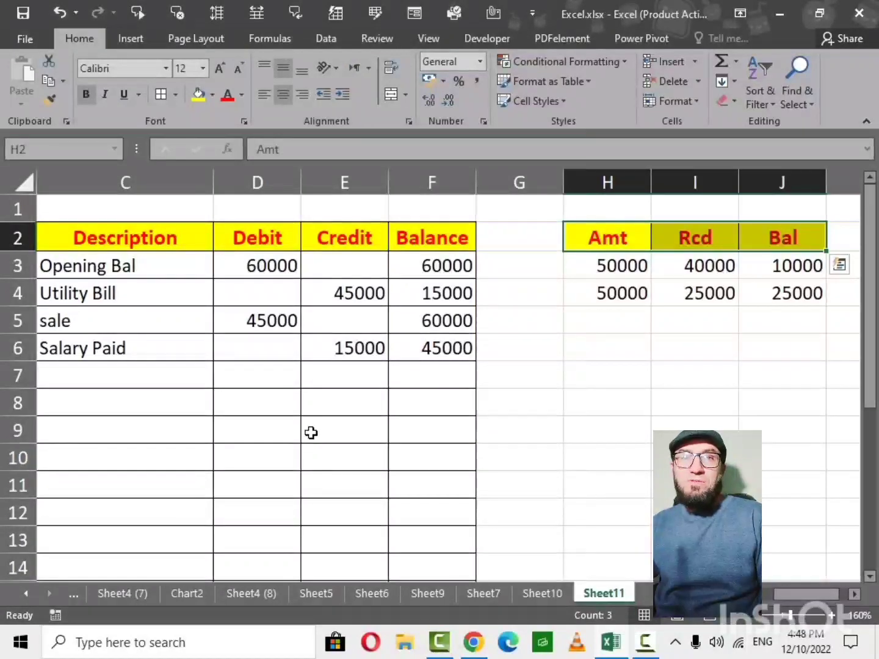
key(shift+Left)
key(shift+Left)
key(shift+Right)
key(shift+Right)
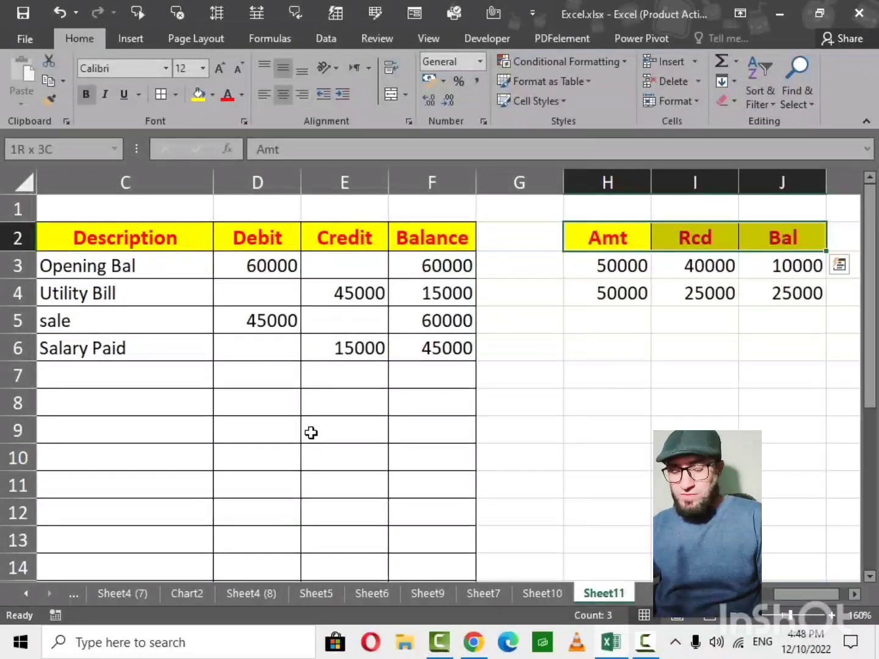
key(ctrl+shift+l)
Apply a number filter to the Bal column showing only values greater than 0.
key(Down)
key(Up)
key(Right)
key(Right)
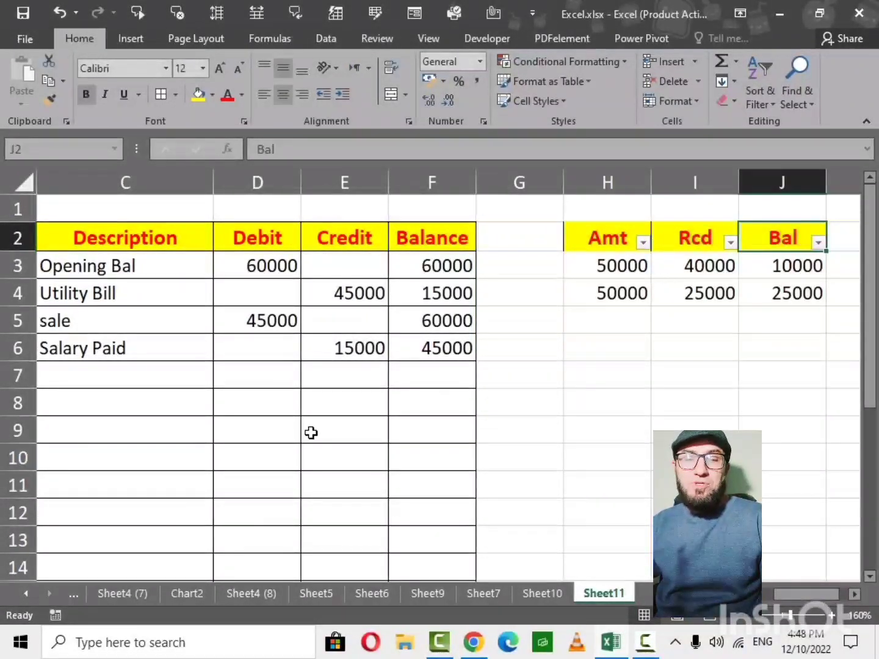
key(alt+Down)
key(Up)
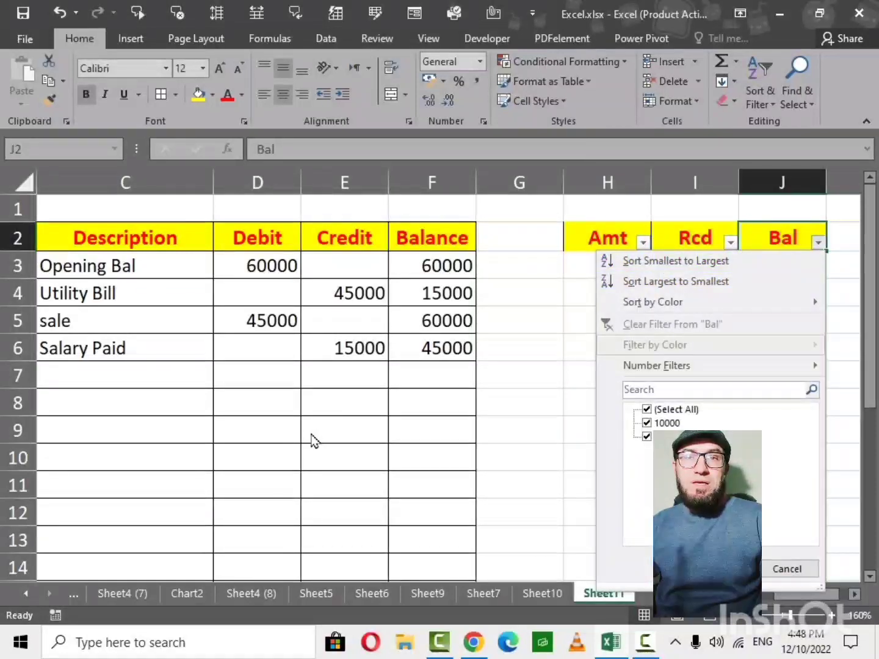
key(Right)
key(Down)
key(Down)
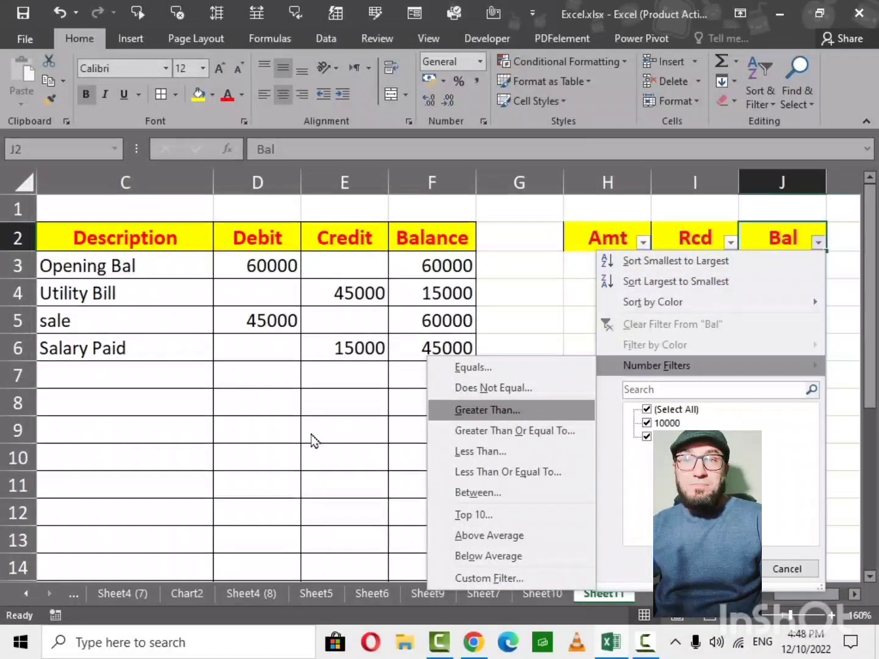
key(Return)
text(0)
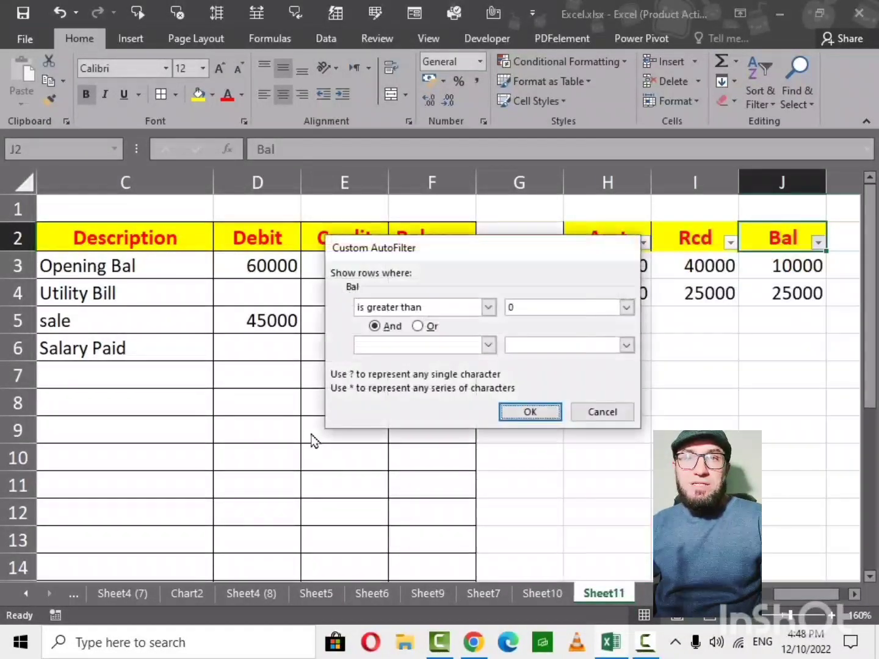
key(Return)
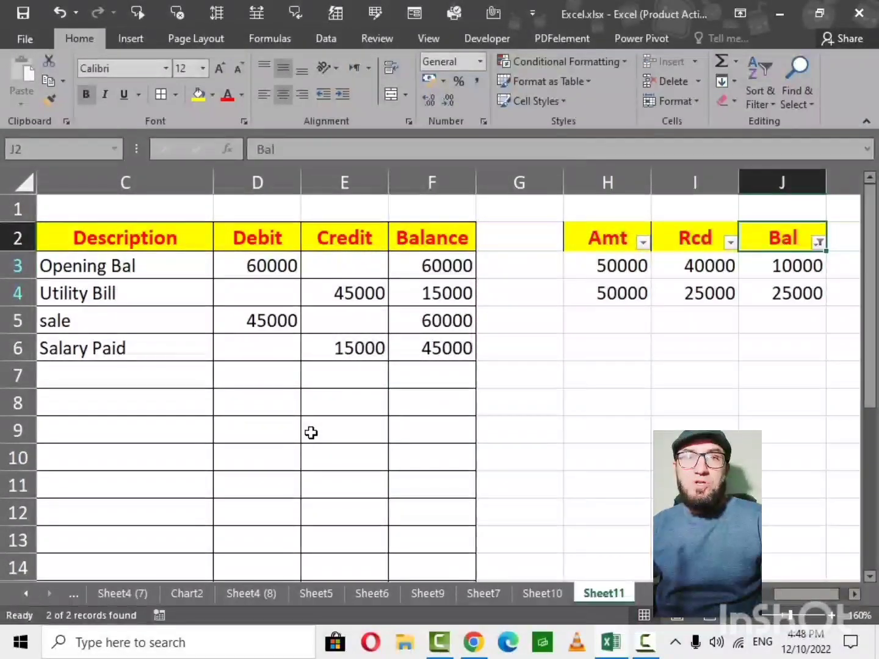
key(Down)
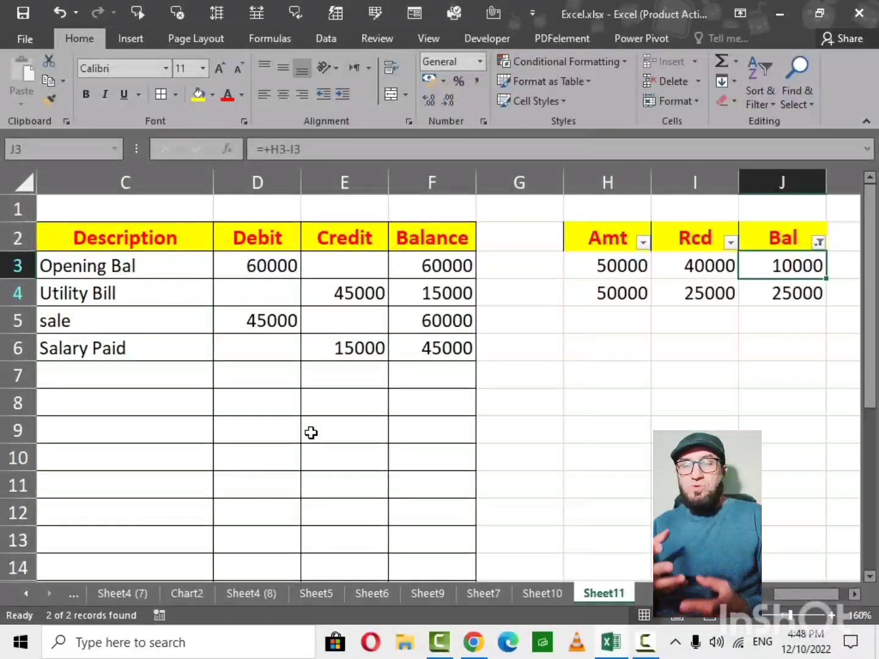
Clear the number filter from the Bal column.
key(Up)
key(alt+Down)
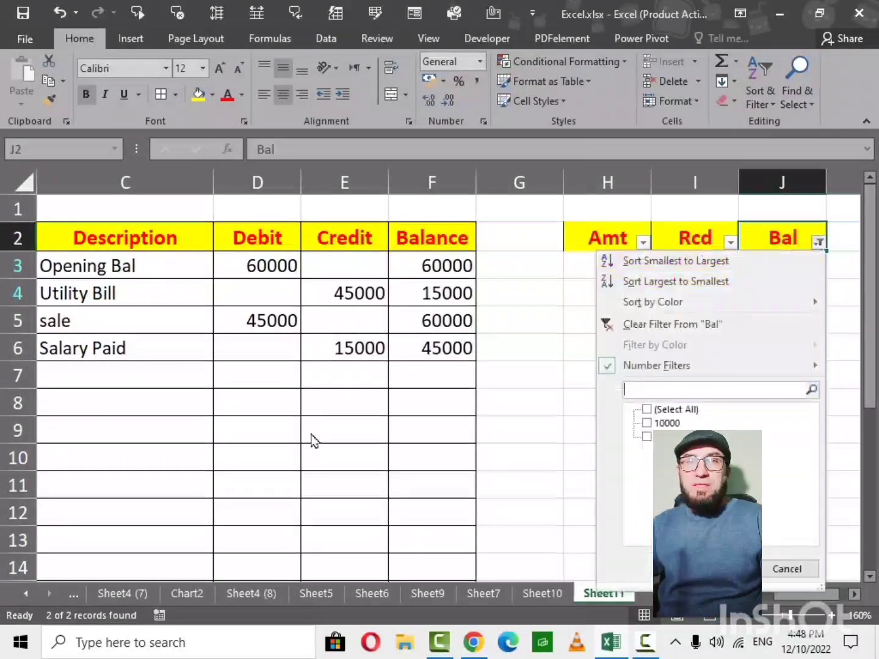
key(Escape)
Fill the Amt value of 50000 from H4 down into H5.
key(Down)
key(Down)
key(Down)
key(Right)
key(Left)
key(Left)
key(Left)
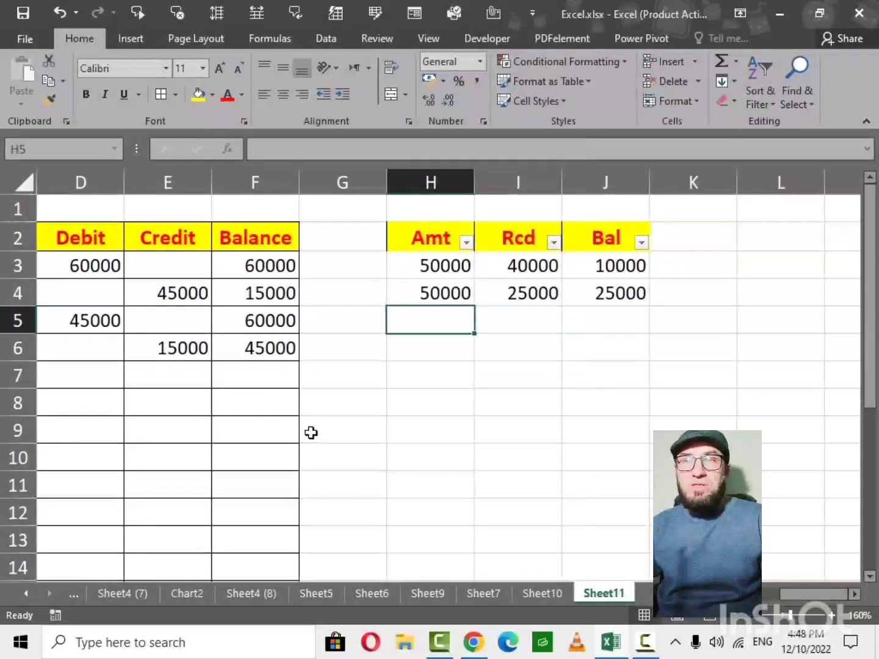
key(ctrl+d)
key(Right)
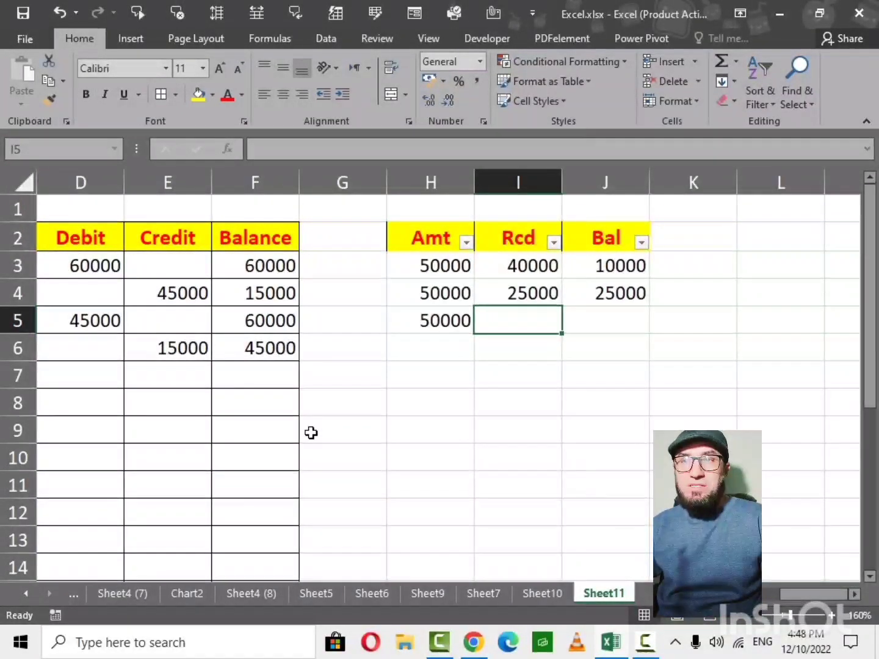
Copy the H5 amount into I5 and fill the Bal formula down to J5.
key(Left)
key(ctrl+c)
key(Right)
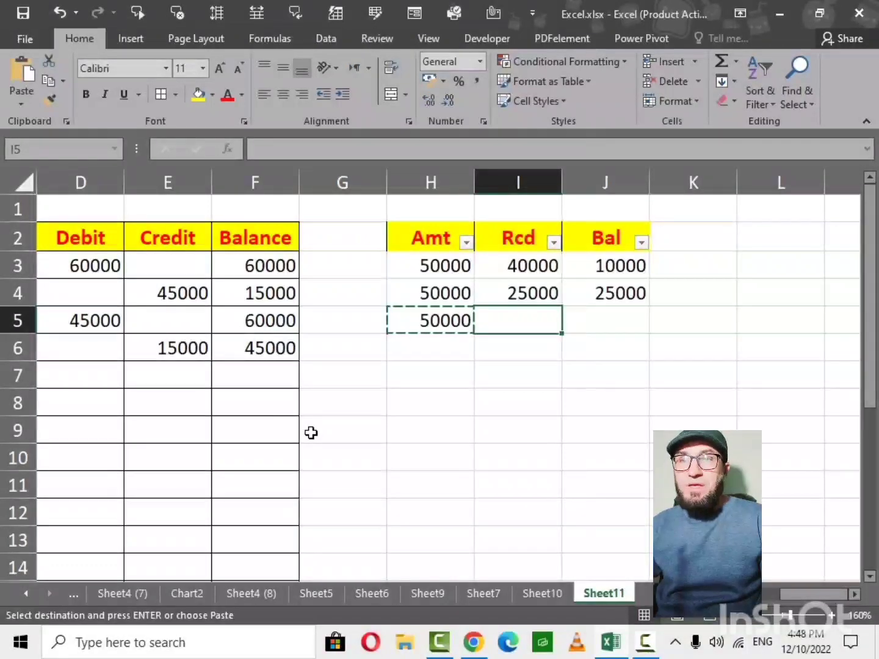
key(Return)
key(Right)
key(ctrl+d)
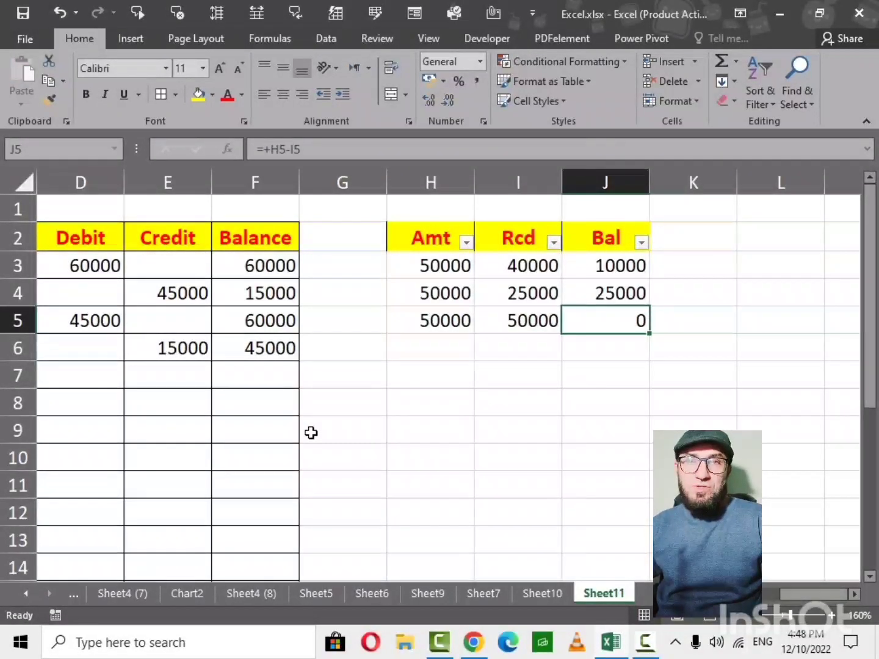
Filter the three-row example's Bal column with the Greater Than condition set to 0.
key(Up)
key(Up)
key(Up)
key(alt+Down)
key(Right)
key(Down)
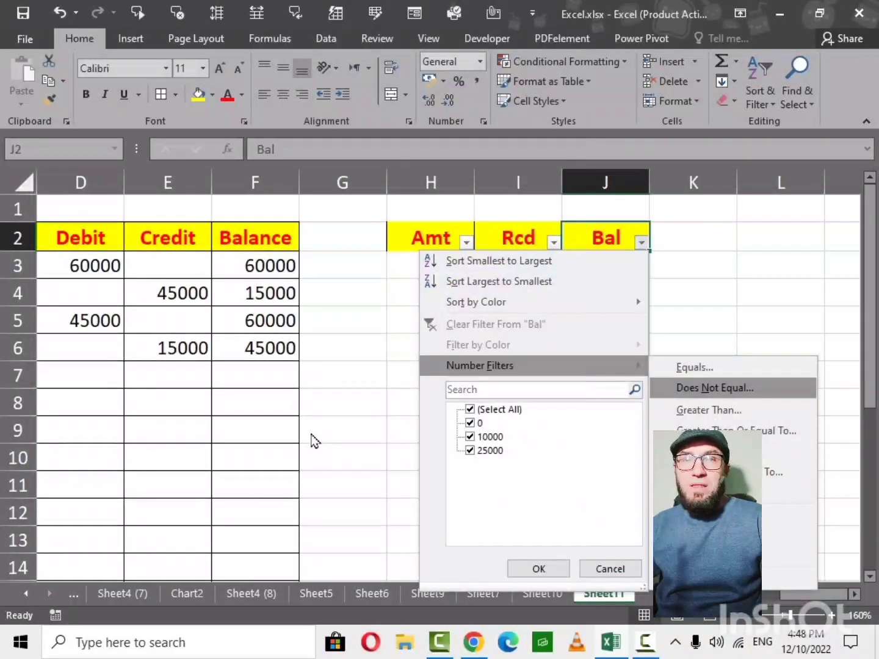
key(Down)
key(Return)
text(0)
key(Return)
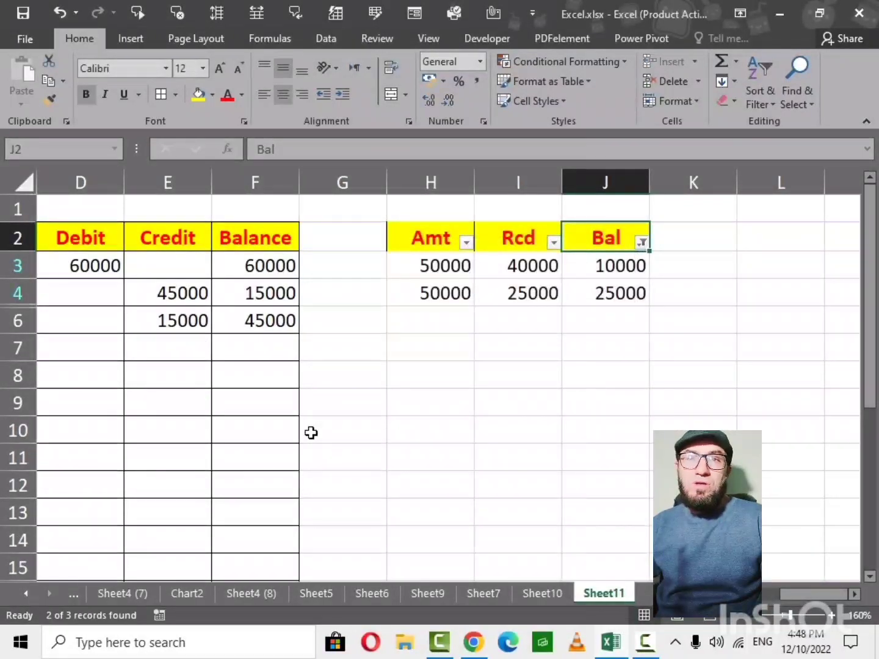
key(Down)
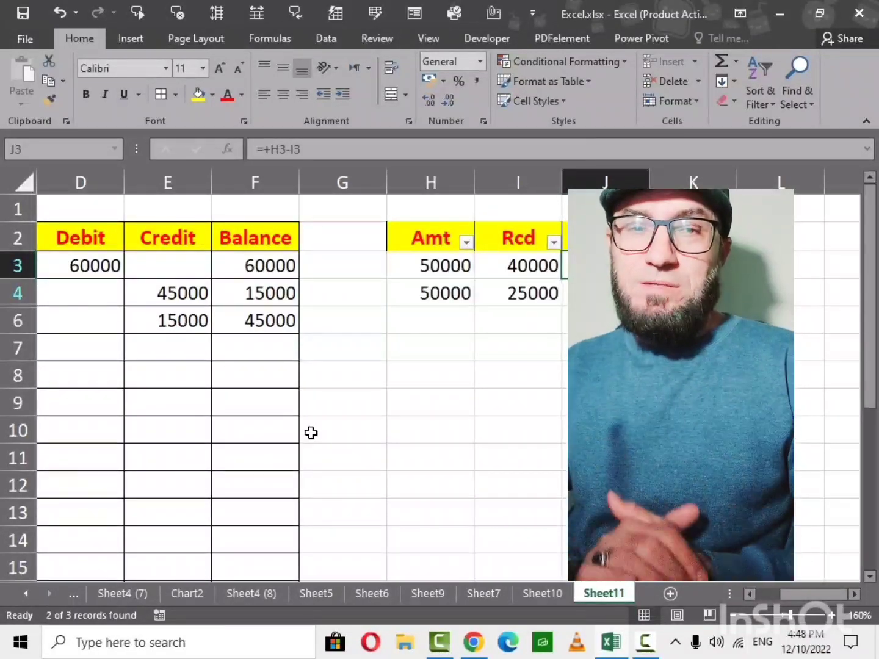
key(Left)
key(Left)
key(Left)
key(Left)
key(Left)
key(Left)
key(Left)
key(Left)
key(Left)
key(Right)
key(Right)
key(Right)
key(Right)
key(Right)
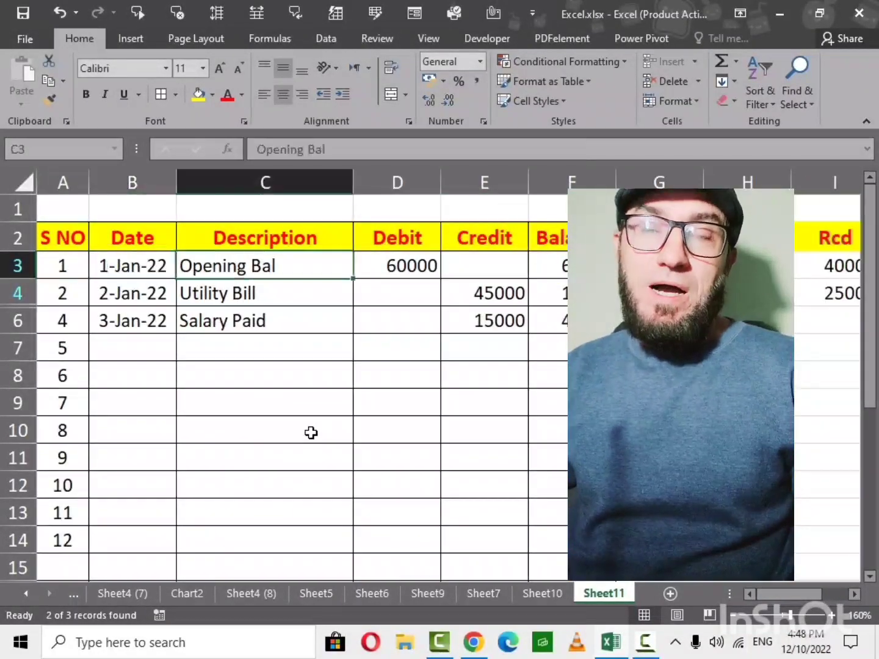